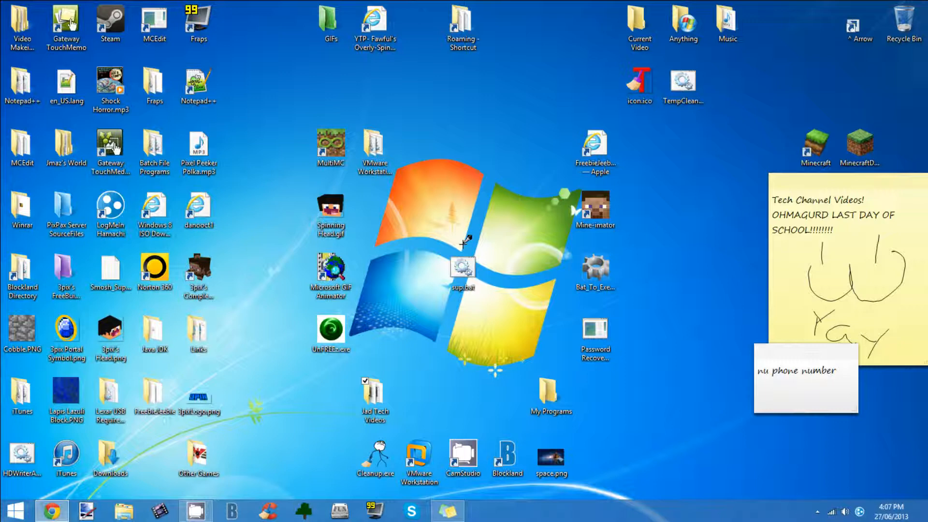
- Open the batch file sup.bat for editing to read its code and close the editor without changes
{"action": "right_click", "coordinate": [463, 273]}
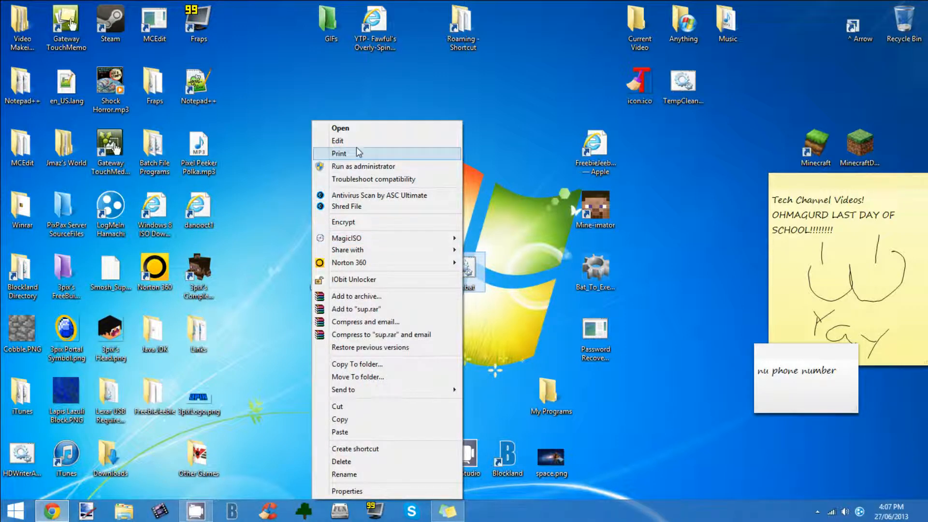
{"action": "left_click", "coordinate": [355, 145]}
{"action": "left_click_drag", "start_coordinate": [429, 197], "coordinate": [456, 179]}
{"action": "key", "text": "alt+F4"}
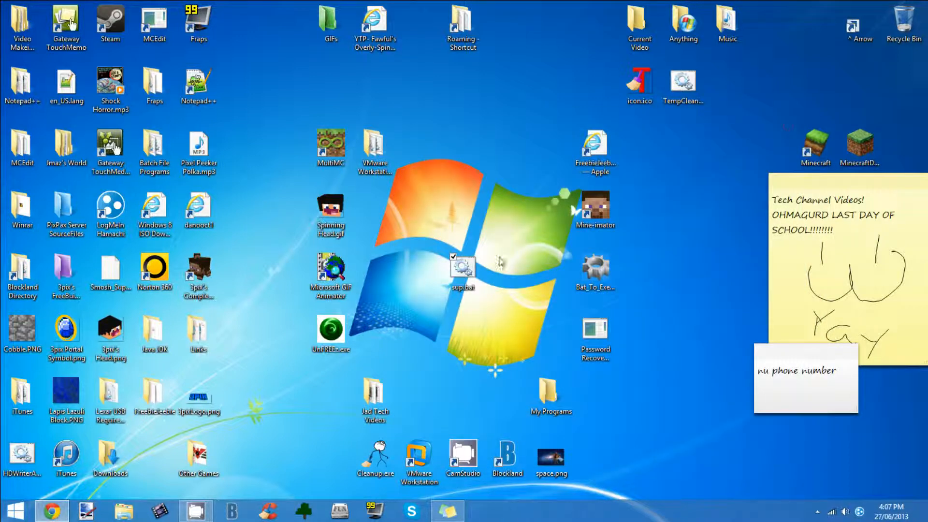
- Run sup.bat to view its console output and dismiss the console window
{"action": "double_click", "coordinate": [460, 269]}
{"action": "left_click_drag", "start_coordinate": [101, 51], "coordinate": [290, 111]}
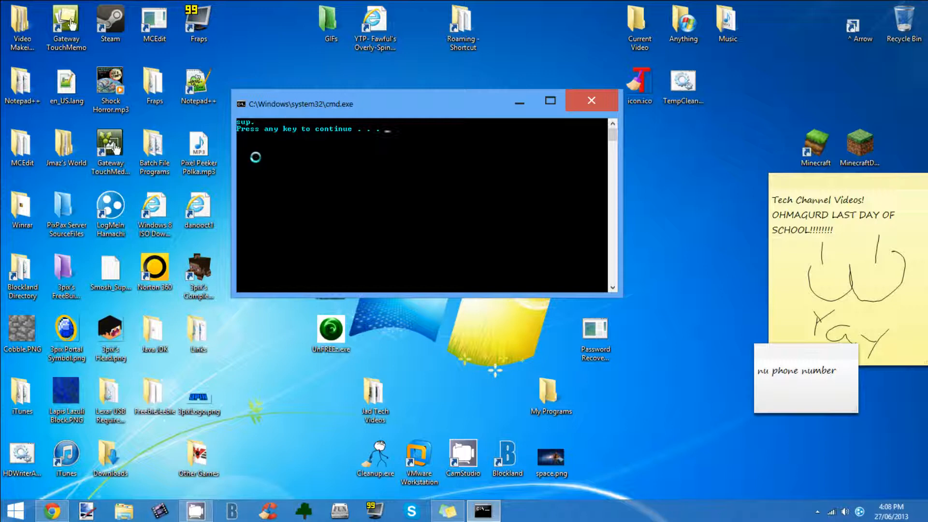
{"action": "key", "text": "Return"}
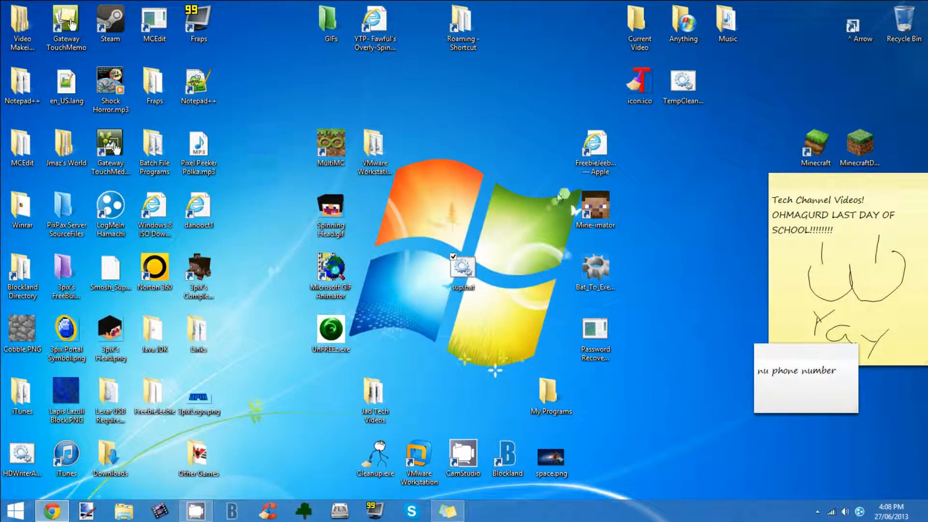
- Examine the detailed file properties of sup.bat, including its type and owner, and close the properties
{"action": "left_click", "coordinate": [471, 270]}
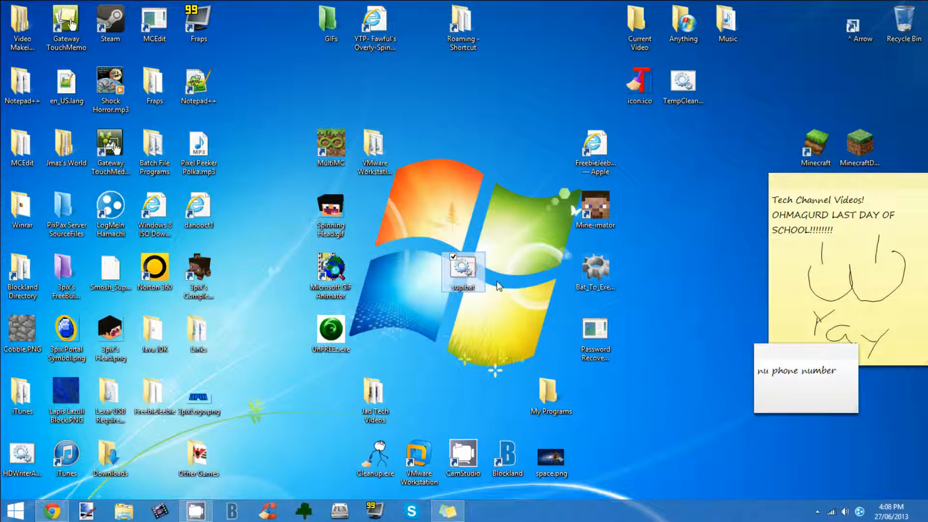
{"action": "right_click", "coordinate": [472, 296]}
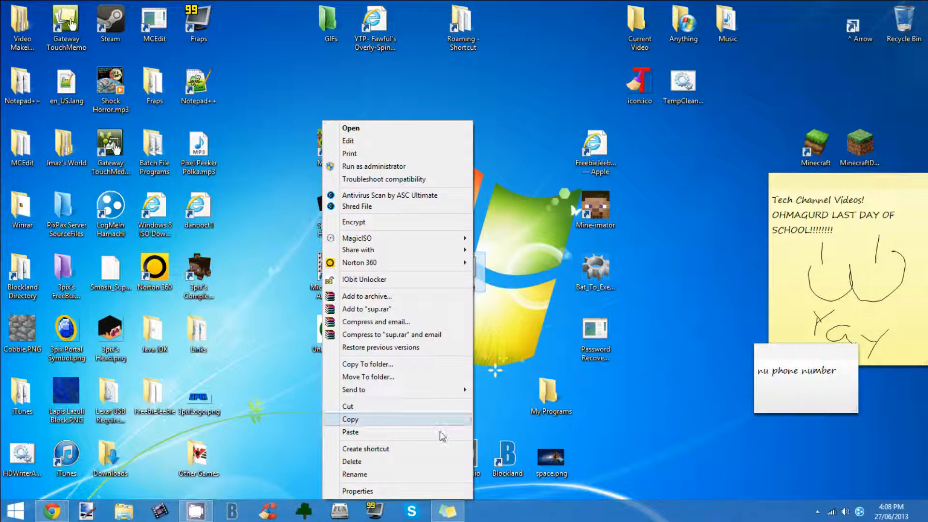
{"action": "left_click", "coordinate": [408, 491]}
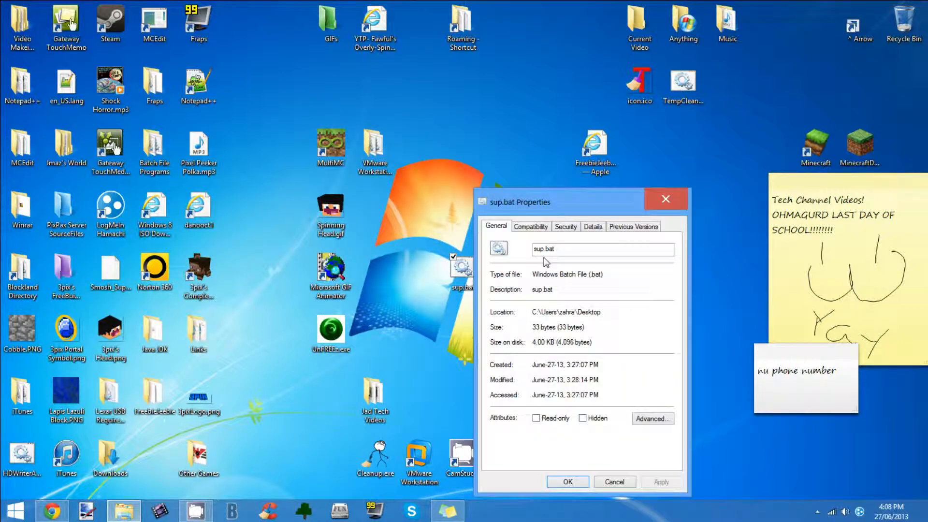
{"action": "left_click", "coordinate": [590, 226]}
{"action": "left_click", "coordinate": [563, 273]}
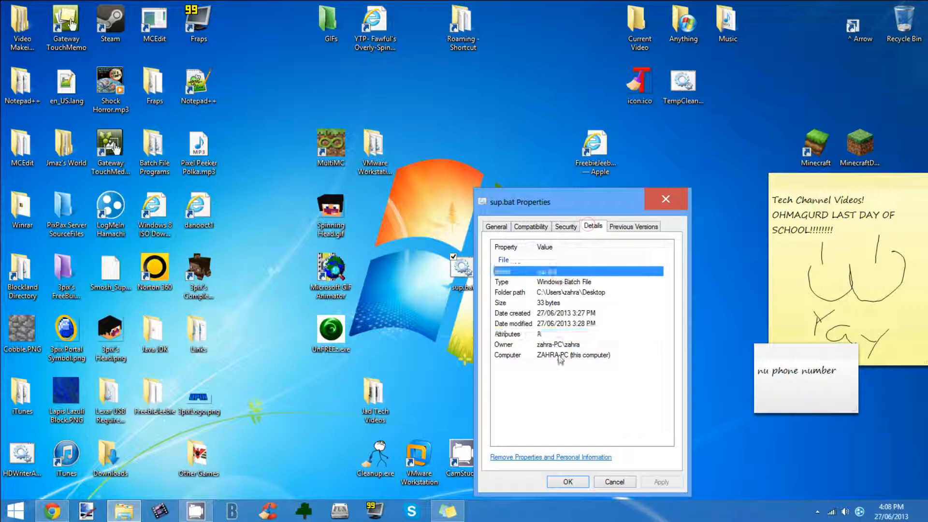
{"action": "left_click", "coordinate": [559, 348]}
{"action": "left_click", "coordinate": [666, 199]}
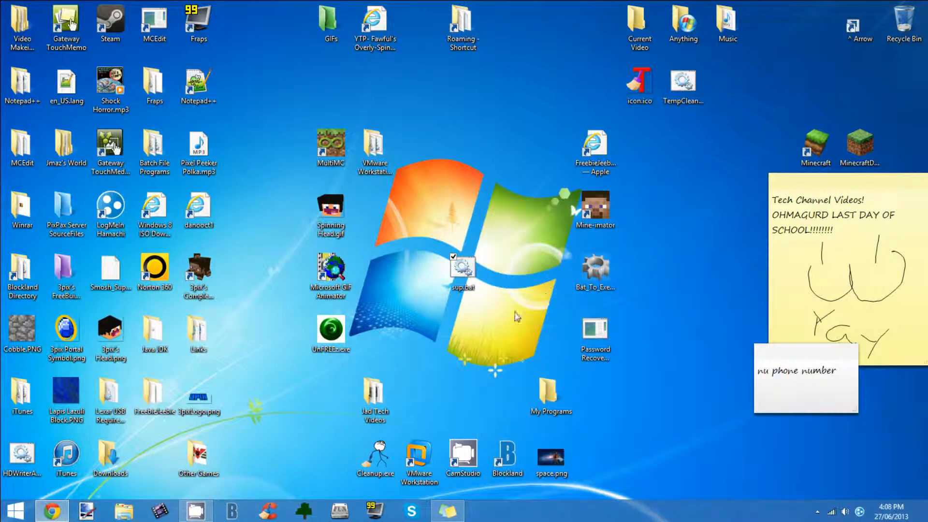
- Examine the detailed properties of Bat_To_Exe_Converter.exe, such as description, product version and copyright, and close them
{"action": "left_click", "coordinate": [598, 286]}
{"action": "mouse_move", "coordinate": [613, 293]}
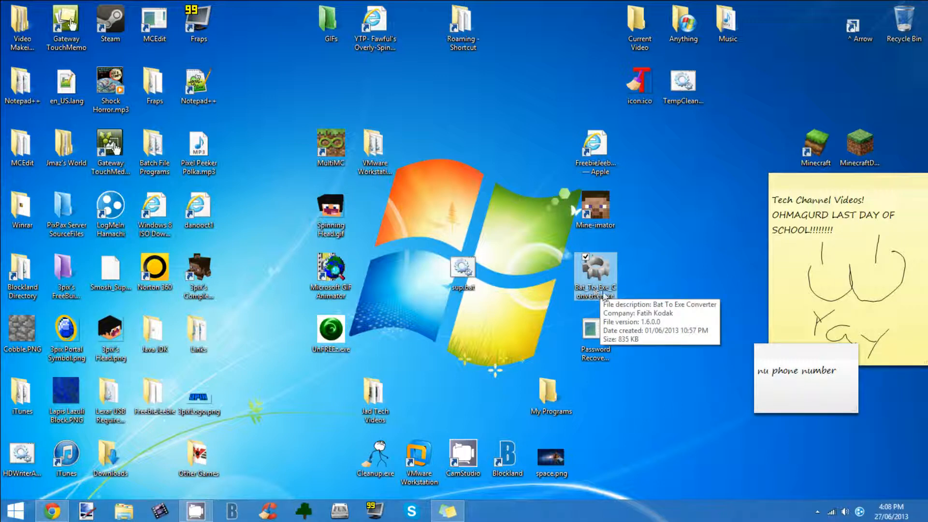
{"action": "right_click", "coordinate": [598, 281]}
{"action": "left_click", "coordinate": [426, 495]}
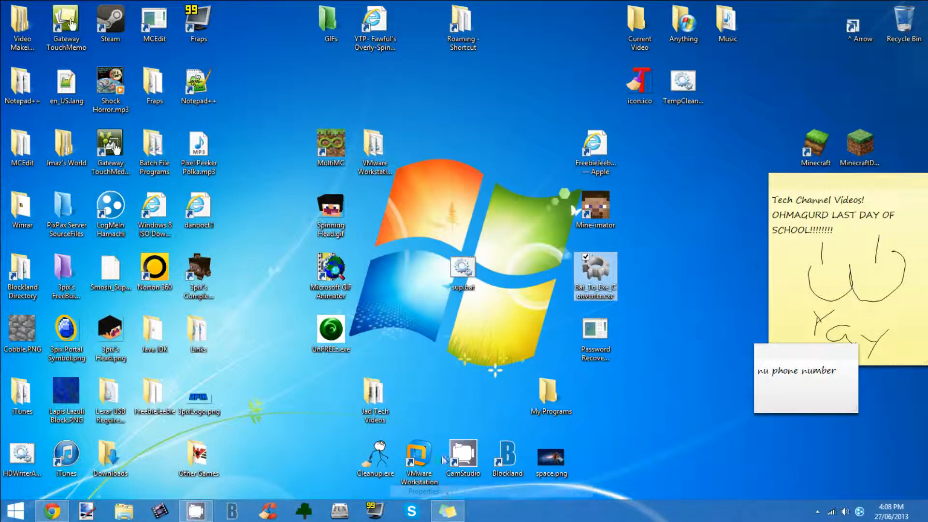
{"action": "left_click", "coordinate": [715, 226]}
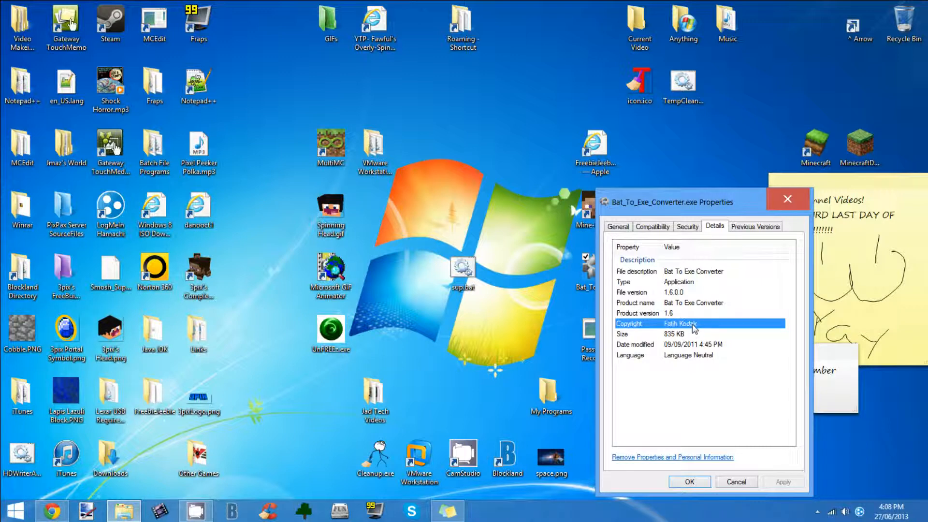
{"action": "left_click", "coordinate": [679, 284]}
{"action": "left_click", "coordinate": [695, 274]}
{"action": "left_click", "coordinate": [680, 314]}
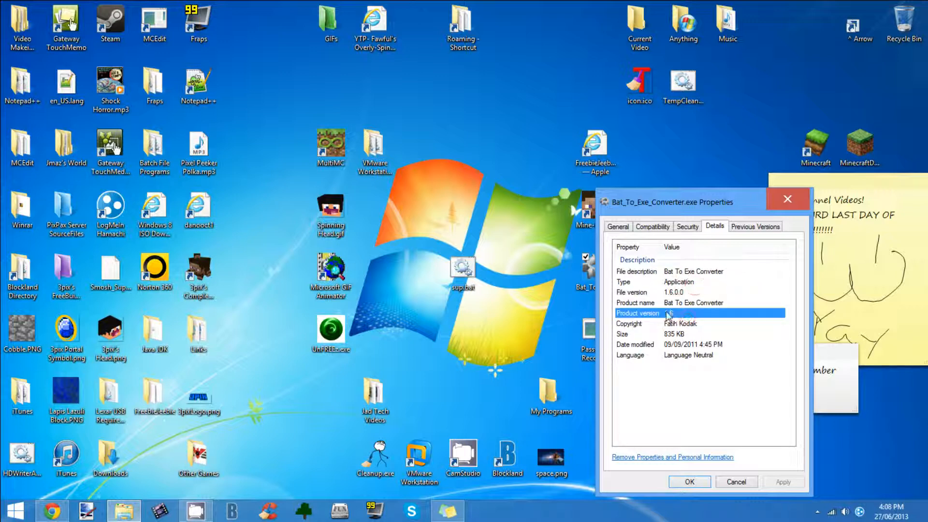
{"action": "left_click", "coordinate": [787, 200]}
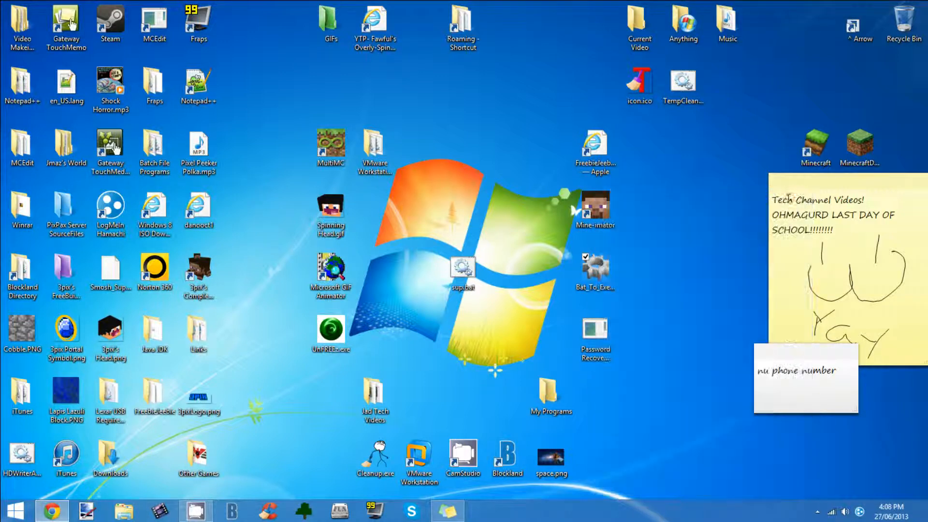
{"action": "left_click", "coordinate": [520, 312]}
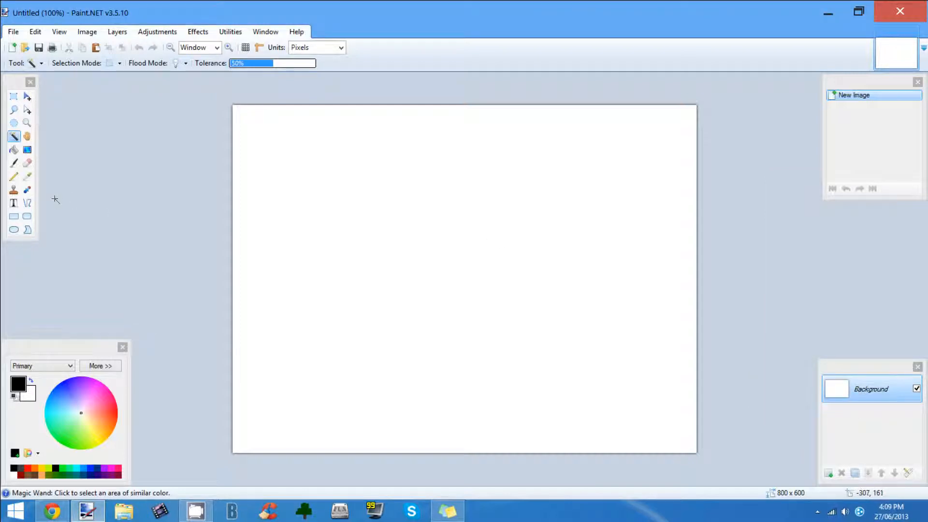
- Resize the blank image to 162 × 162 pixels without keeping the aspect ratio
{"action": "left_click", "coordinate": [87, 31]}
{"action": "left_click", "coordinate": [99, 58]}
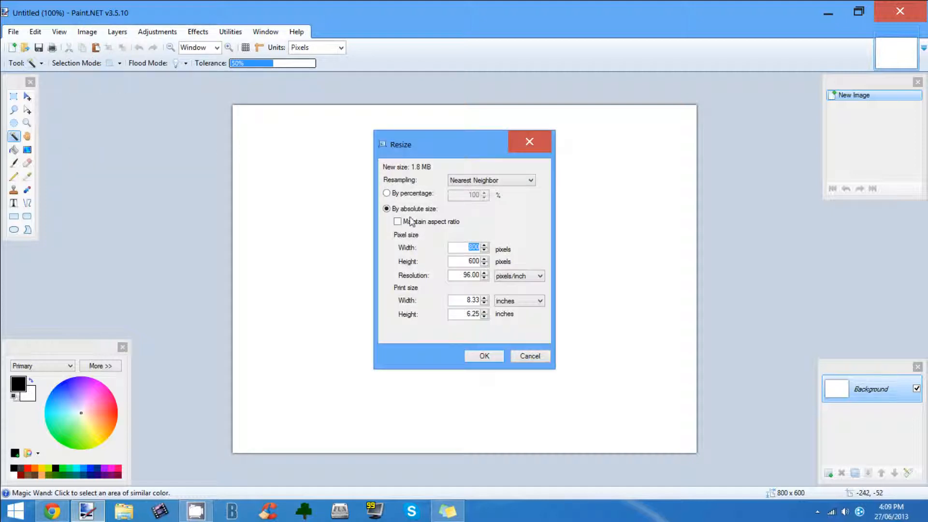
{"action": "left_click_drag", "start_coordinate": [472, 250], "coordinate": [464, 252]}
{"action": "left_click", "coordinate": [586, 252]}
{"action": "type", "text": "162"}
{"action": "double_click", "coordinate": [463, 262]}
{"action": "type", "text": "150"}
{"action": "left_click", "coordinate": [491, 357]}
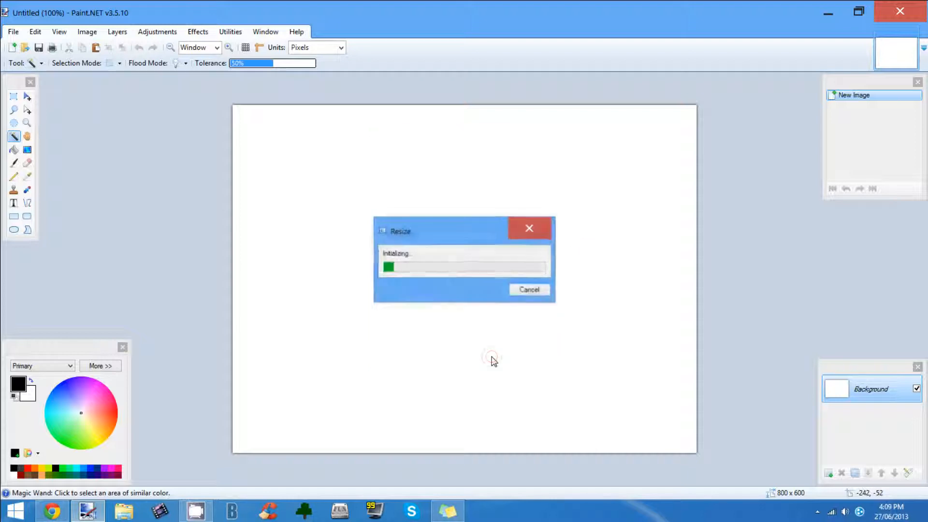
{"action": "left_click", "coordinate": [14, 96]}
{"action": "left_click_drag", "start_coordinate": [413, 223], "coordinate": [599, 317]}
{"action": "left_click", "coordinate": [623, 307]}
- Erase the entire white background to make the canvas transparent
{"action": "scroll", "coordinate": [623, 286], "scroll_direction": "up", "scroll_amount": 7}
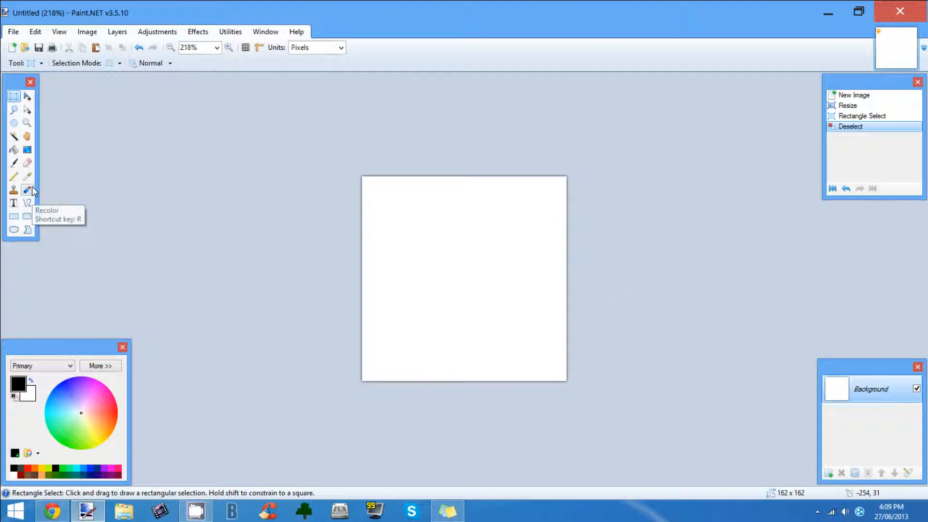
{"action": "key", "text": "ctrl+a"}
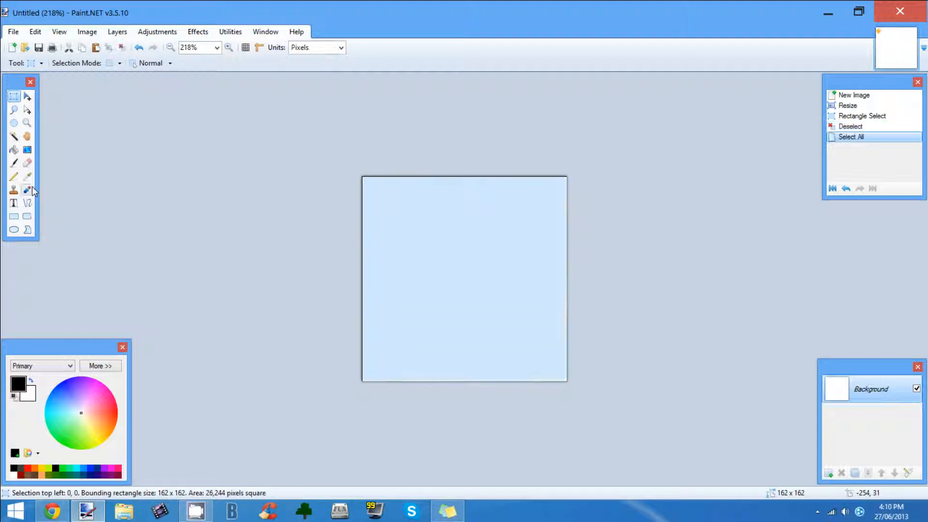
{"action": "key", "text": "Delete"}
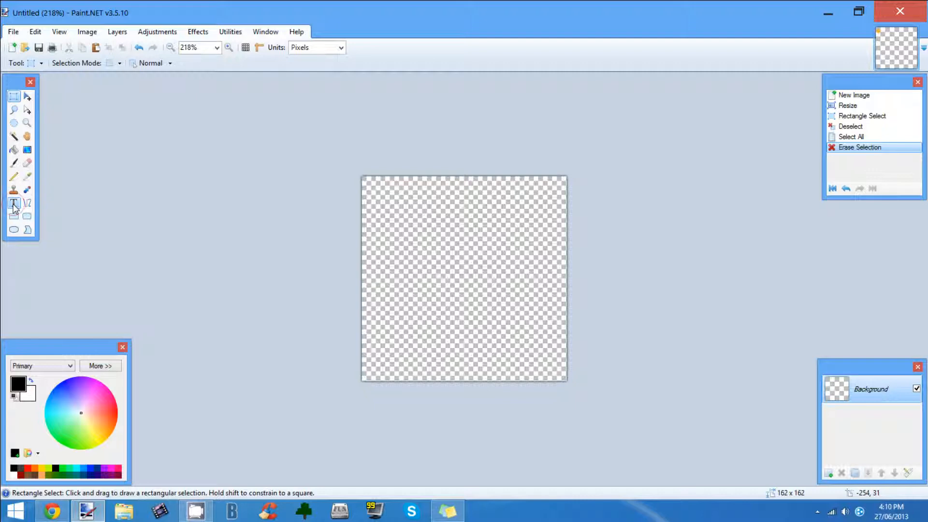
- Add the text "Sup" in the Minecraft font at size 36 and center it on the canvas
{"action": "left_click", "coordinate": [13, 203]}
{"action": "left_click", "coordinate": [412, 218]}
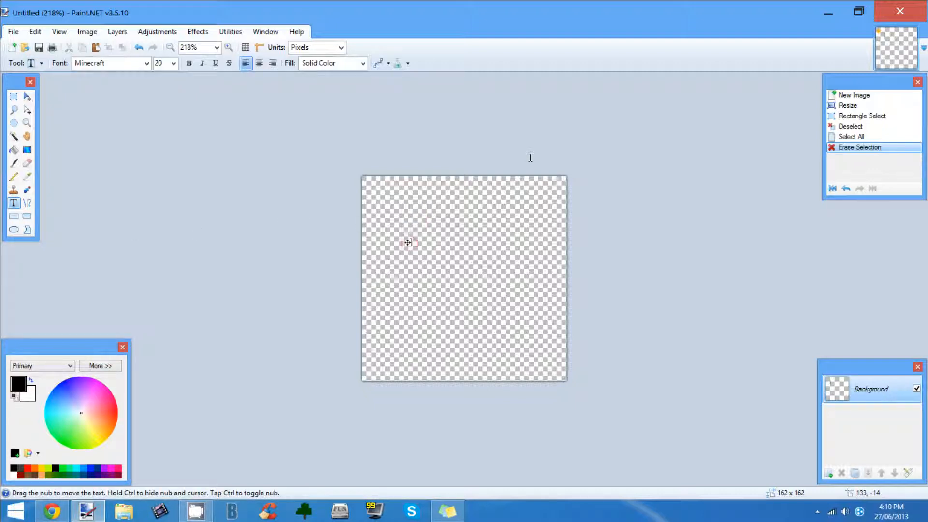
{"action": "type", "text": "Sup"}
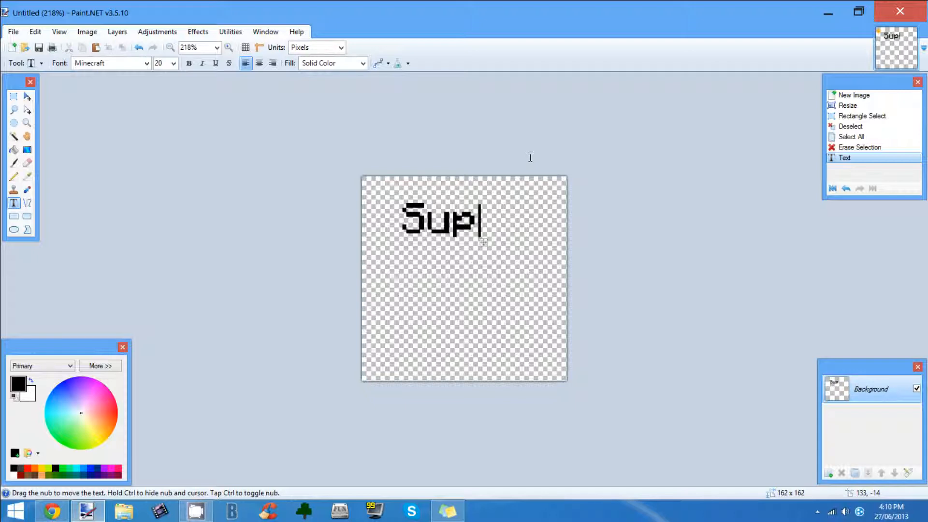
{"action": "double_click", "coordinate": [163, 64]}
{"action": "type", "text": "36"}
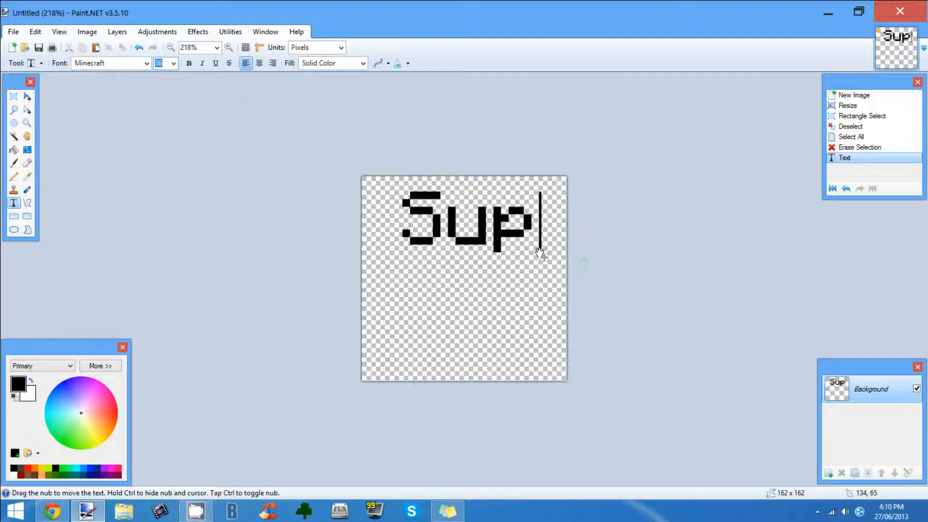
{"action": "left_click_drag", "start_coordinate": [541, 254], "coordinate": [544, 316]}
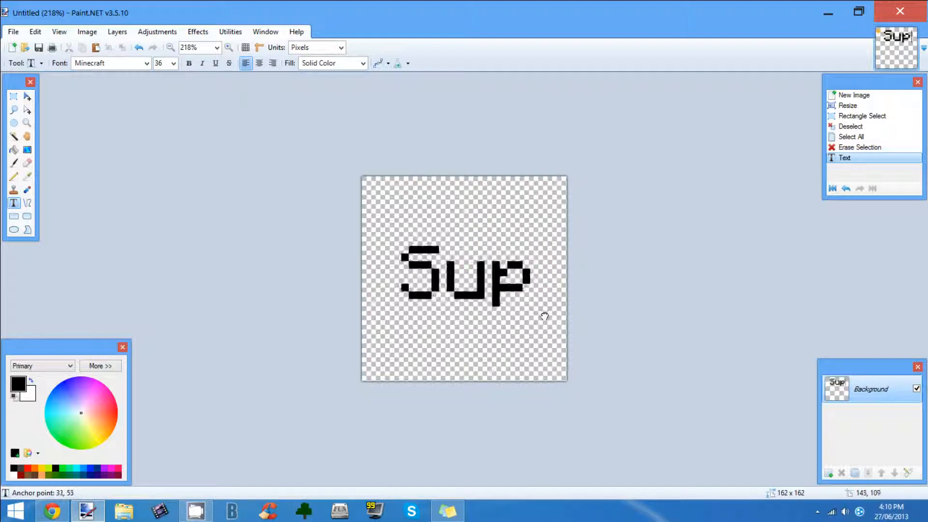
- Add a new layer beneath the text and draw a filled black ellipse about 135 × 121 pixels on it
{"action": "left_click", "coordinate": [14, 231]}
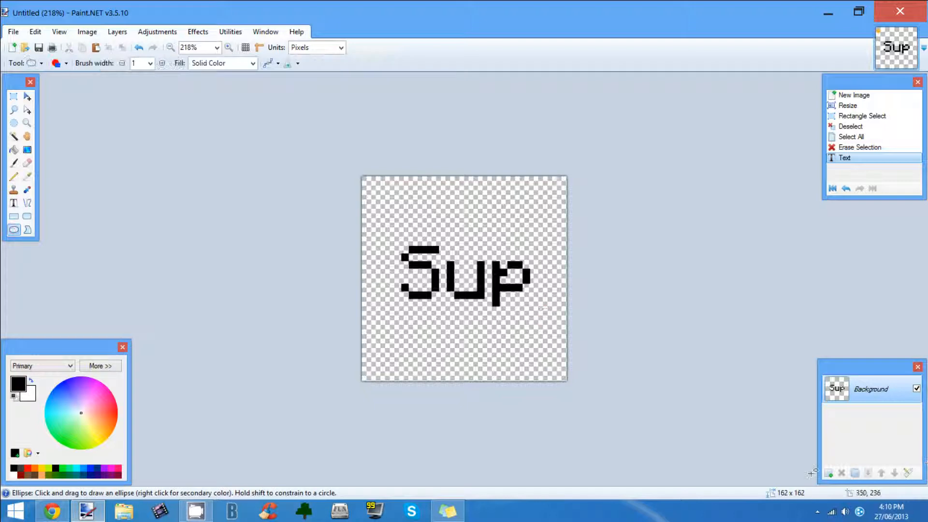
{"action": "left_click", "coordinate": [828, 473]}
{"action": "left_click", "coordinate": [895, 473]}
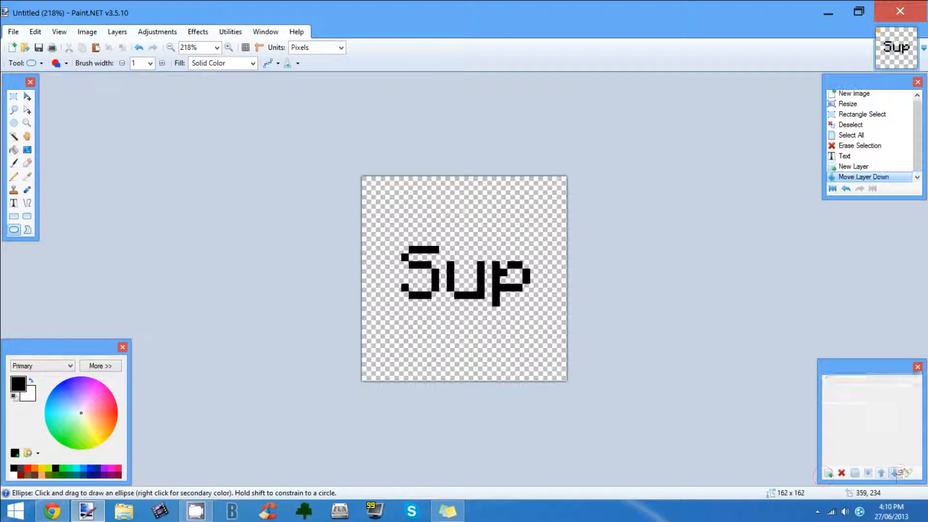
{"action": "mouse_move", "coordinate": [377, 205]}
{"action": "left_mouse_down"}
{"action": "mouse_move", "coordinate": [550, 340]}
{"action": "mouse_move", "coordinate": [566, 382]}
{"action": "mouse_move", "coordinate": [547, 357]}
{"action": "left_mouse_up"}
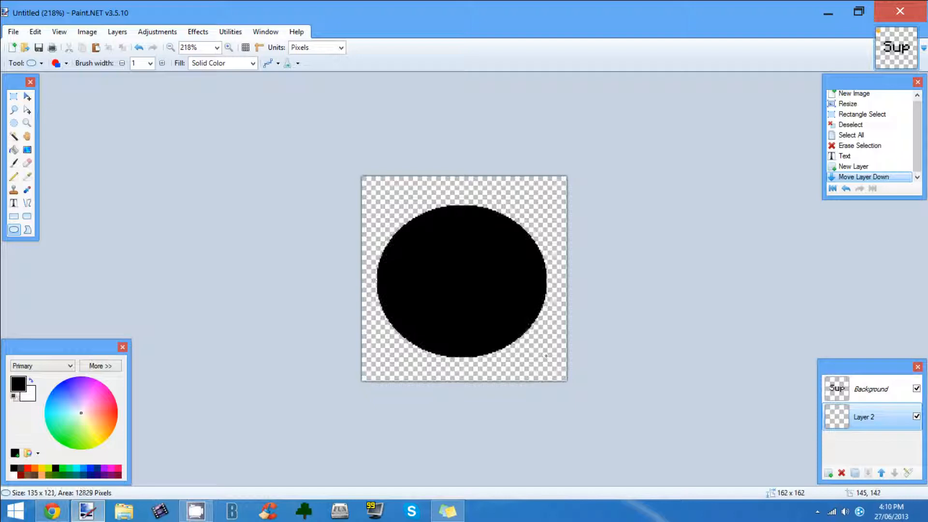
- Fill the ellipse behind the text with red using the Paint Bucket
{"action": "left_click", "coordinate": [14, 150]}
{"action": "left_click", "coordinate": [28, 468]}
{"action": "left_click", "coordinate": [431, 292]}
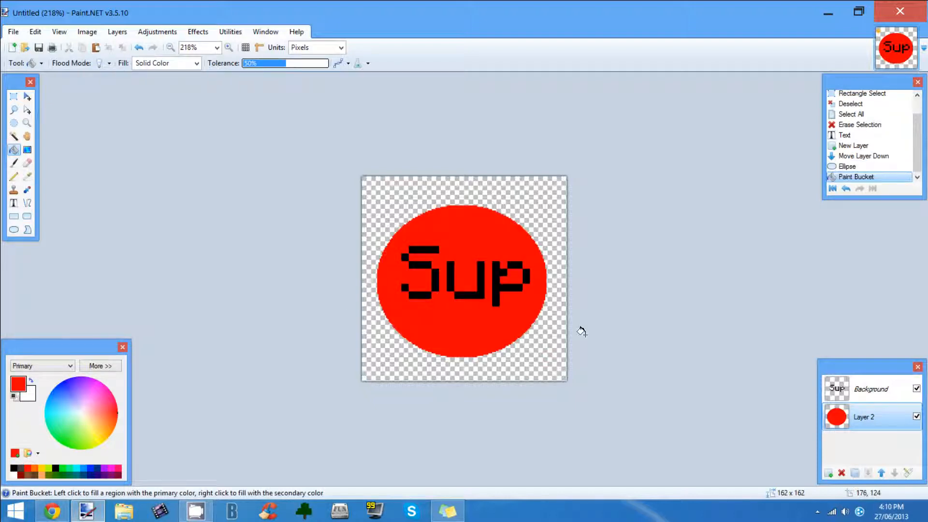
- Select the red ellipse with the Magic Wand, apply Bevel Selection with an increased depth, and deselect it
{"action": "left_click", "coordinate": [14, 136]}
{"action": "left_click", "coordinate": [472, 212]}
{"action": "left_click", "coordinate": [198, 31]}
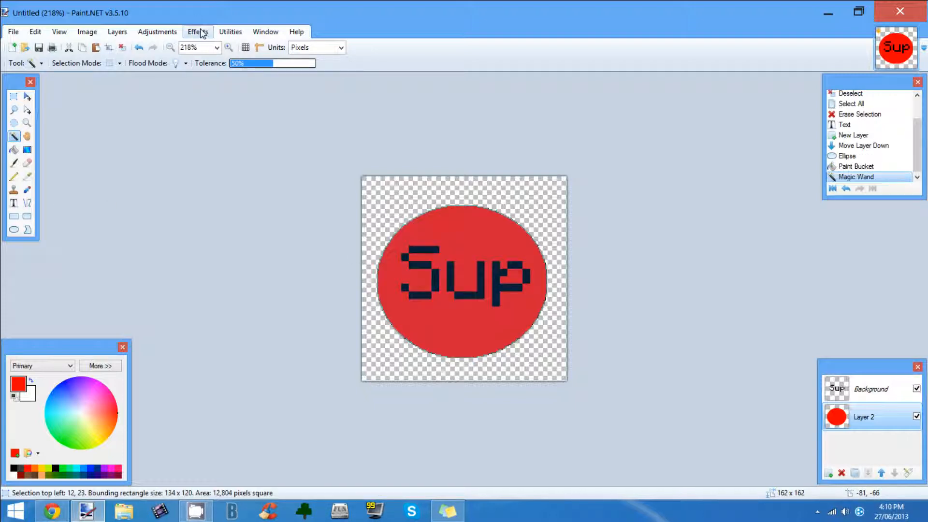
{"action": "mouse_move", "coordinate": [218, 161]}
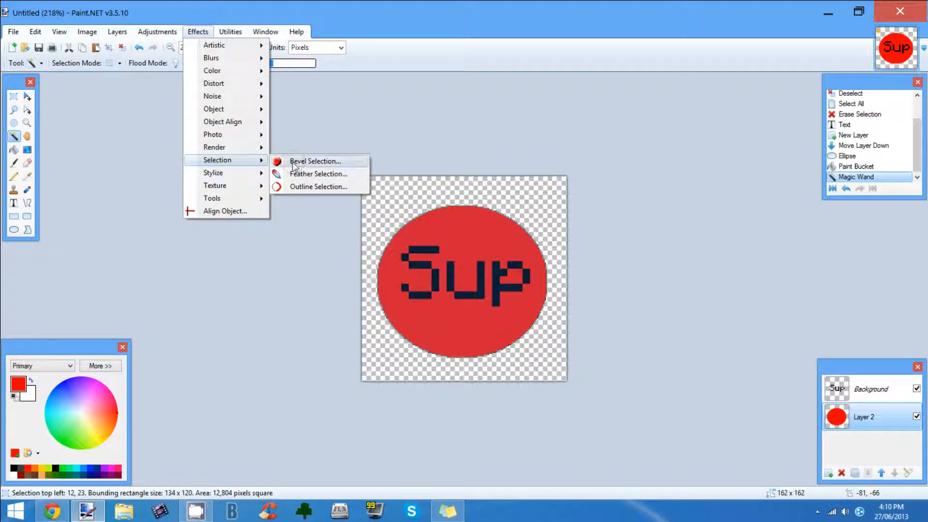
{"action": "left_click", "coordinate": [291, 162]}
{"action": "left_click_drag", "start_coordinate": [425, 149], "coordinate": [711, 181]}
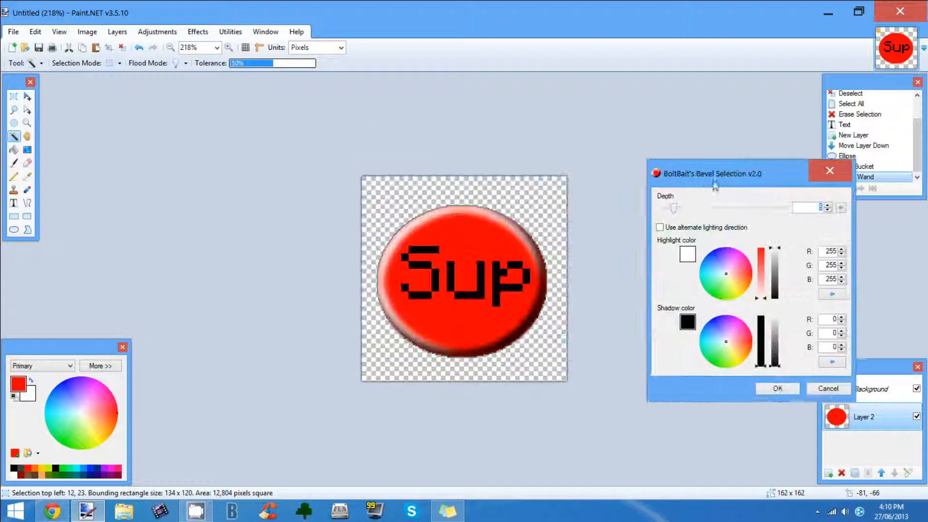
{"action": "left_click_drag", "start_coordinate": [675, 212], "coordinate": [736, 208]}
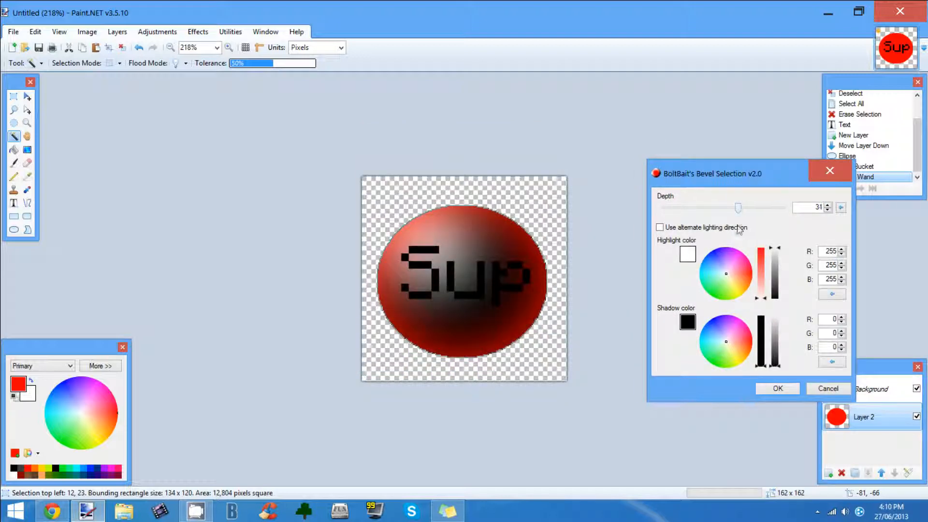
{"action": "left_click_drag", "start_coordinate": [740, 230], "coordinate": [733, 224]}
{"action": "left_click", "coordinate": [774, 387]}
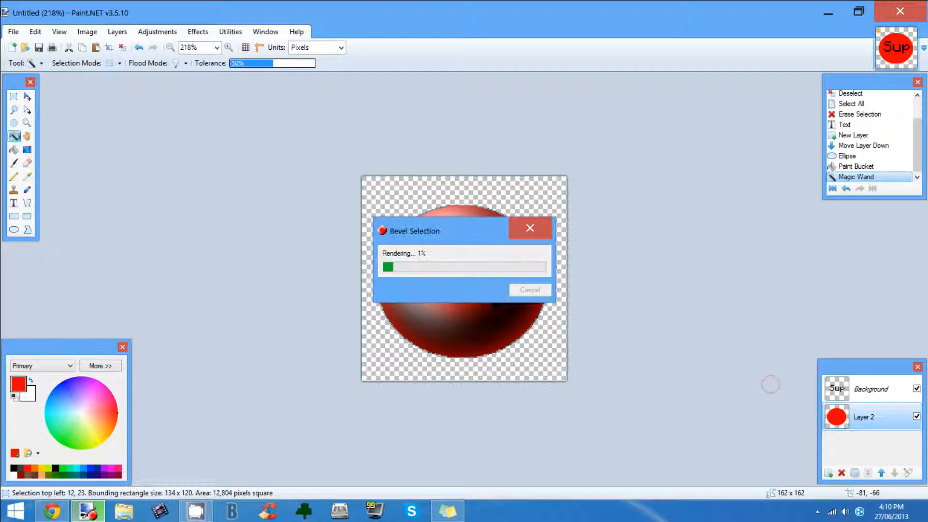
{"action": "key", "text": "s"}
{"action": "key", "text": "ctrl+d"}
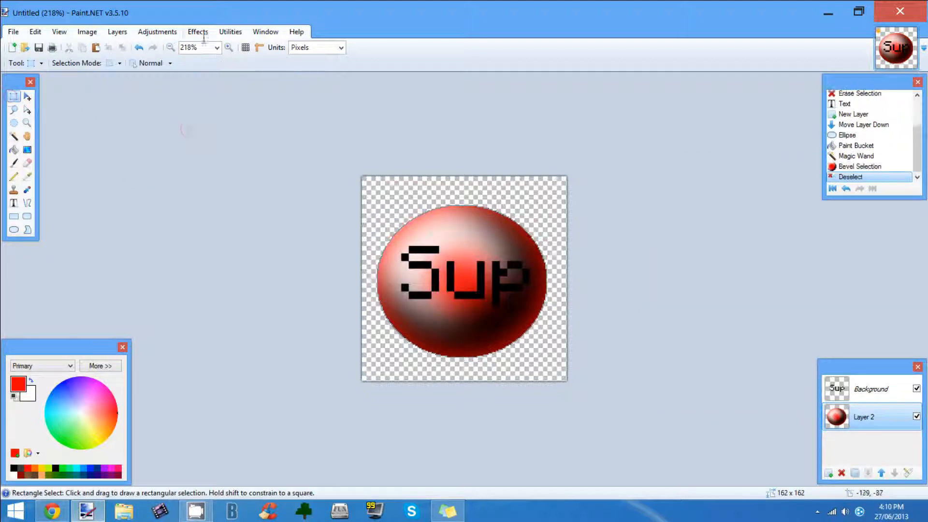
- Merge the "Sup" text layer down into the red ellipse layer
{"action": "left_click", "coordinate": [203, 33]}
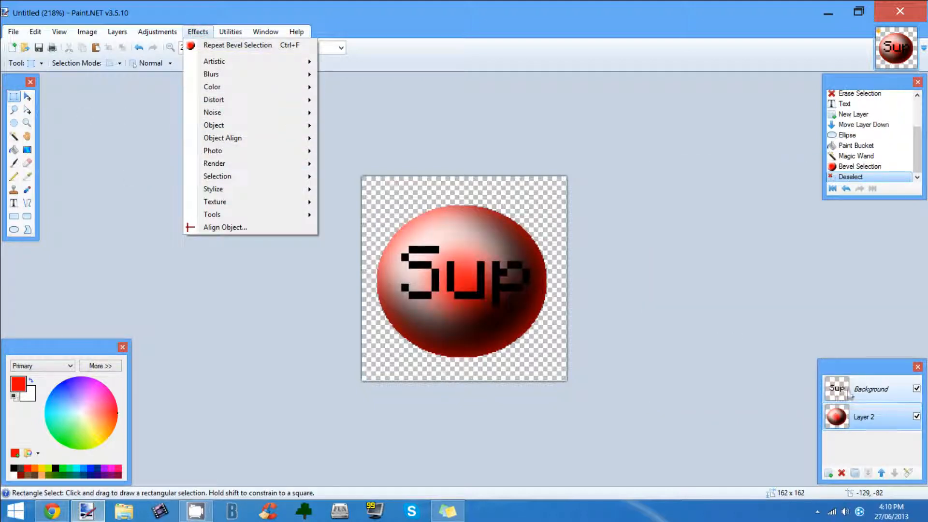
{"action": "left_click", "coordinate": [865, 389]}
{"action": "left_click", "coordinate": [868, 472]}
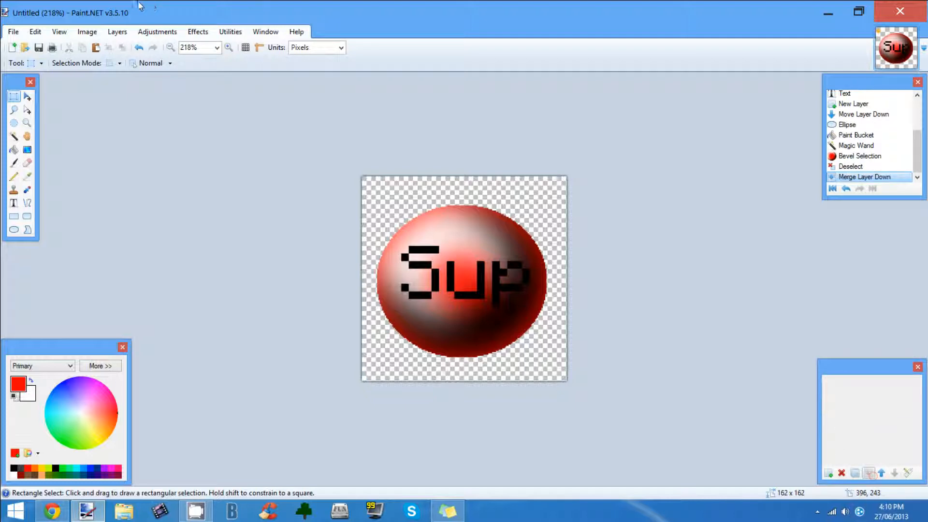
- Apply the Glow photo effect to the merged layer with its default radius, brightness and contrast
{"action": "left_click", "coordinate": [204, 32]}
{"action": "mouse_move", "coordinate": [271, 150]}
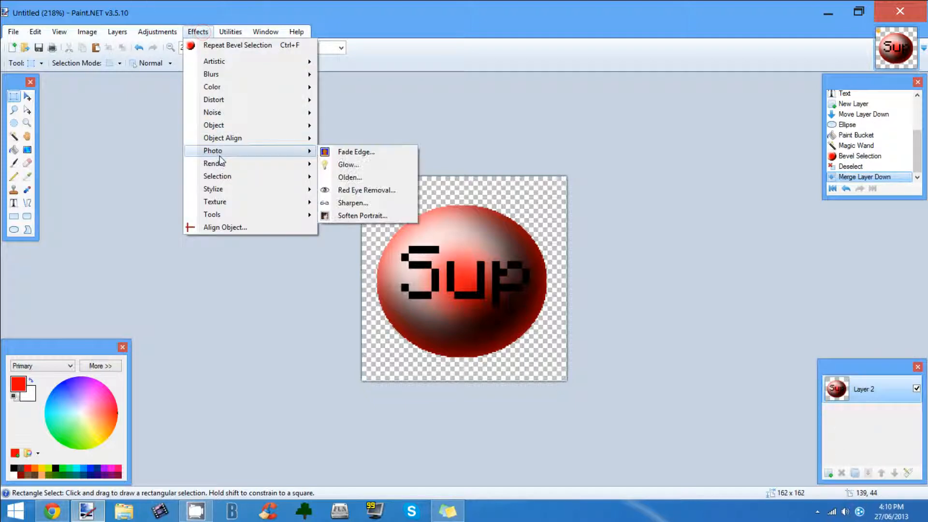
{"action": "left_click", "coordinate": [348, 167]}
{"action": "left_click_drag", "start_coordinate": [445, 194], "coordinate": [714, 216]}
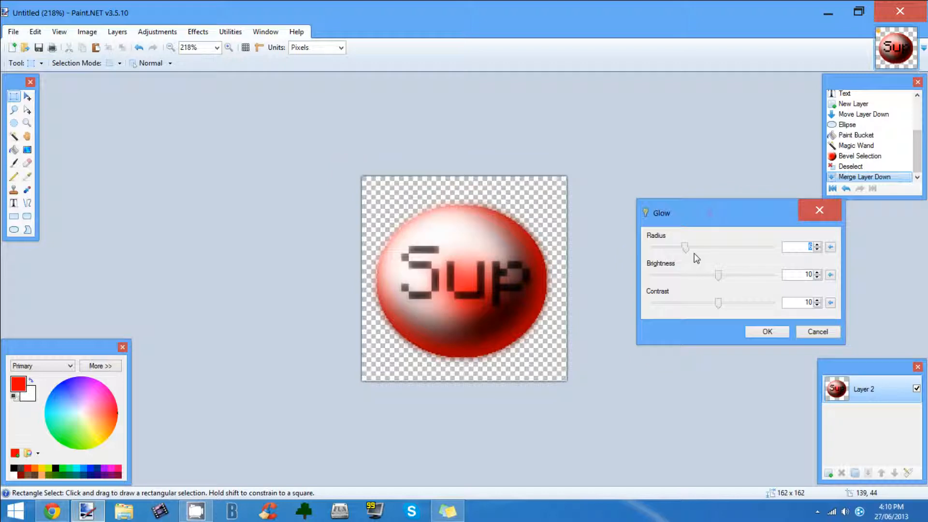
{"action": "left_click", "coordinate": [773, 333]}
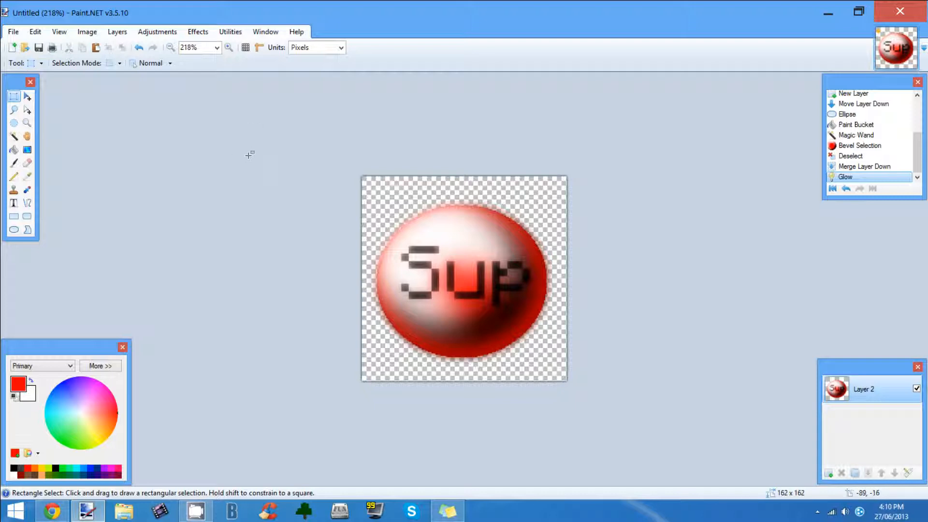
- Save the image to the Desktop as a PNG named icon.png, accepting the default saving options
{"action": "left_click", "coordinate": [13, 31]}
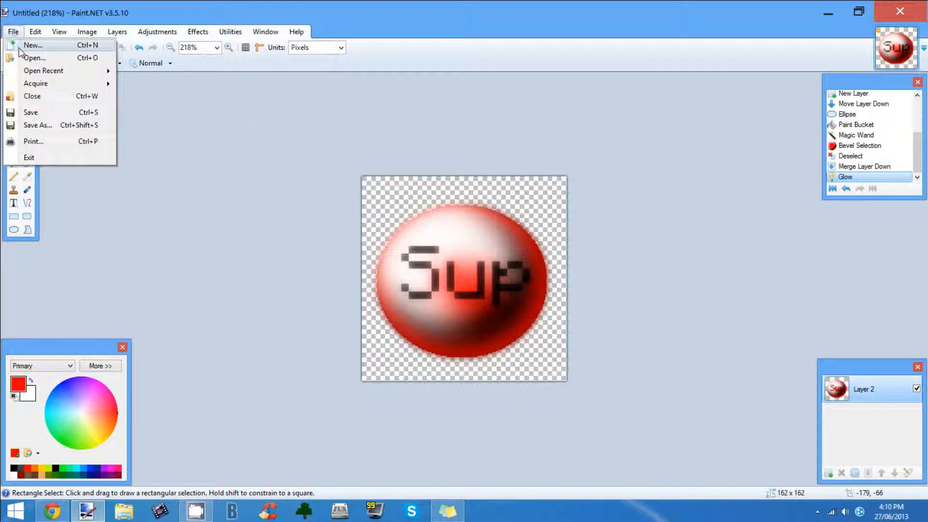
{"action": "left_click", "coordinate": [33, 125]}
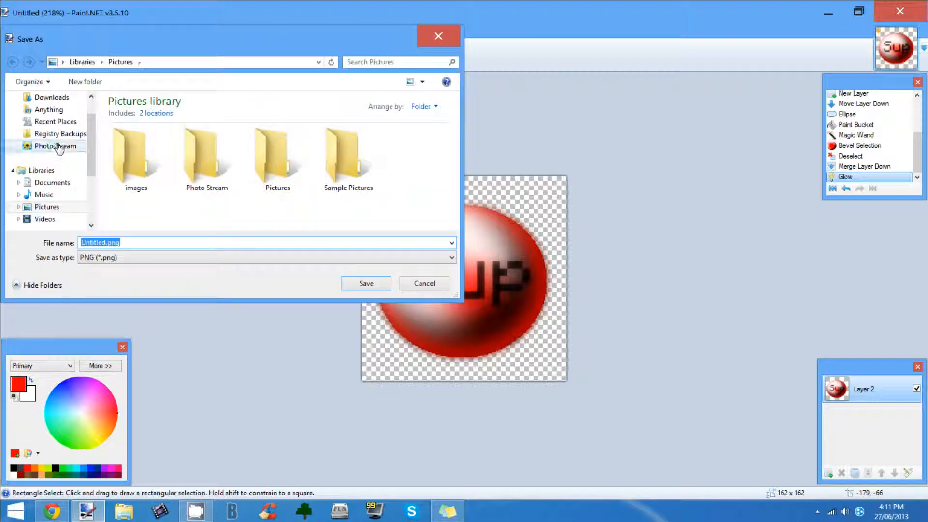
{"action": "scroll", "coordinate": [60, 162], "scroll_direction": "down", "scroll_amount": 3}
{"action": "scroll", "coordinate": [49, 145], "scroll_direction": "up", "scroll_amount": 5}
{"action": "scroll", "coordinate": [48, 145], "scroll_direction": "down", "scroll_amount": 1}
{"action": "left_click", "coordinate": [55, 121]}
{"action": "left_click", "coordinate": [106, 242]}
{"action": "left_click_drag", "start_coordinate": [105, 243], "coordinate": [55, 257]}
{"action": "type", "text": "ic"}
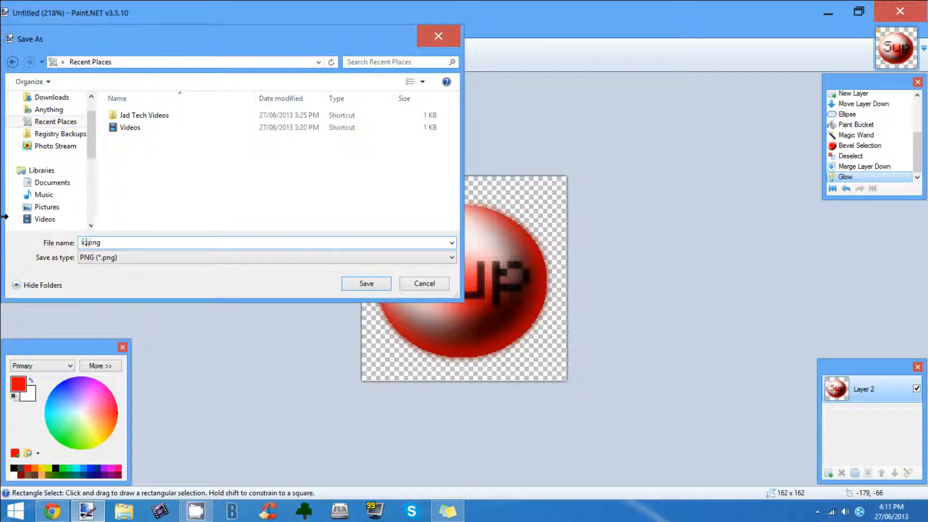
{"action": "type", "text": "on"}
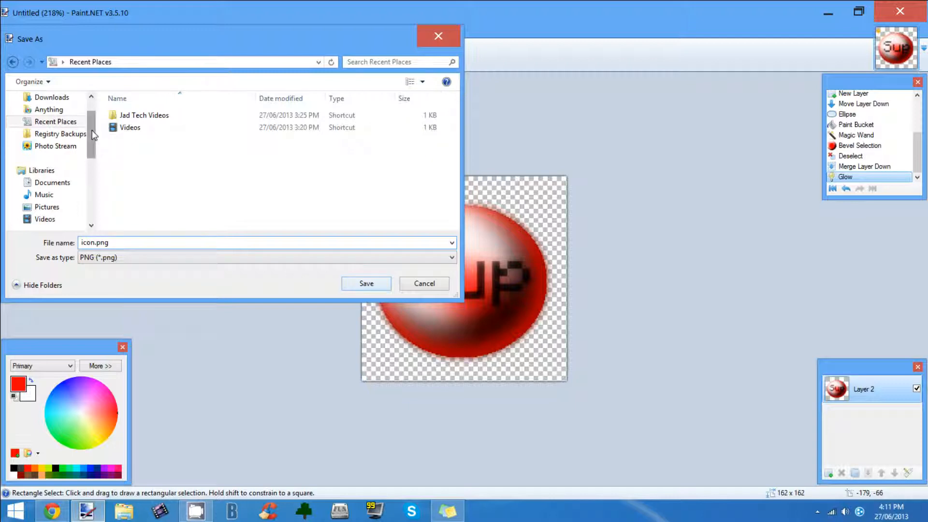
{"action": "scroll", "coordinate": [93, 135], "scroll_direction": "up", "scroll_amount": 2}
{"action": "left_click", "coordinate": [62, 116]}
{"action": "left_click", "coordinate": [387, 285]}
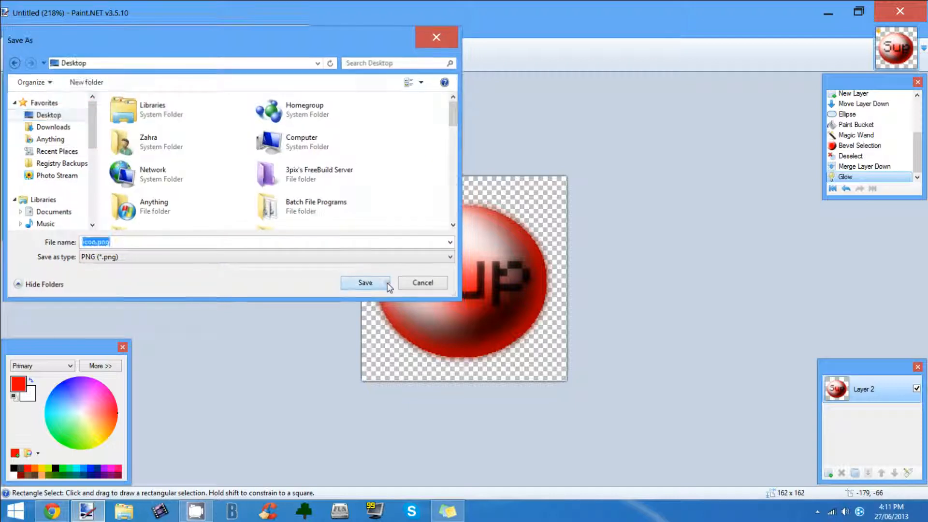
{"action": "left_click", "coordinate": [381, 385]}
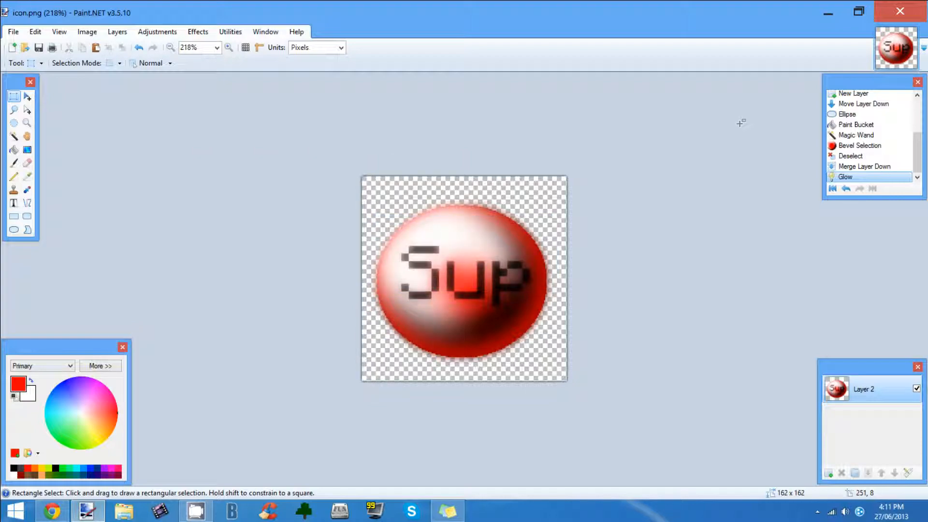
- Close Paint.NET and move icon.png on the desktop to just above sup.bat
{"action": "left_click", "coordinate": [918, 7]}
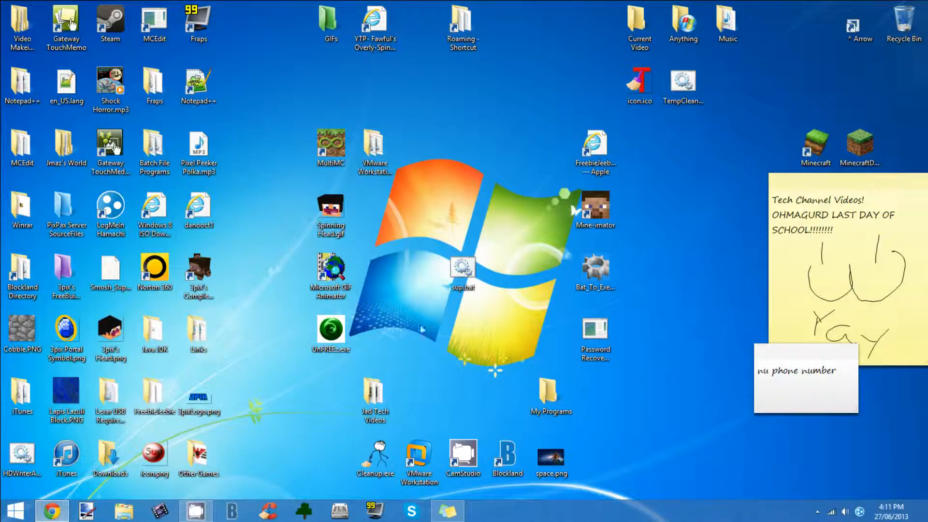
{"action": "left_click_drag", "start_coordinate": [154, 453], "coordinate": [477, 223]}
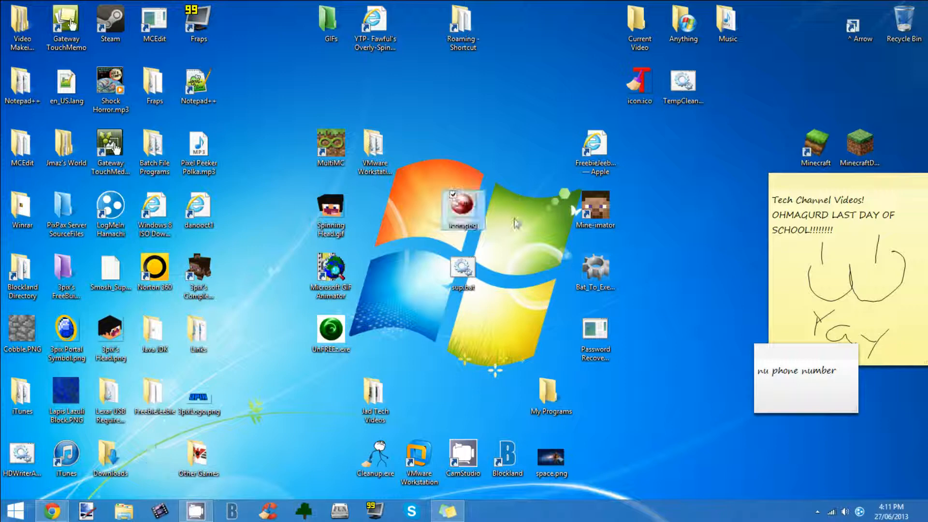
{"action": "left_click", "coordinate": [514, 225]}
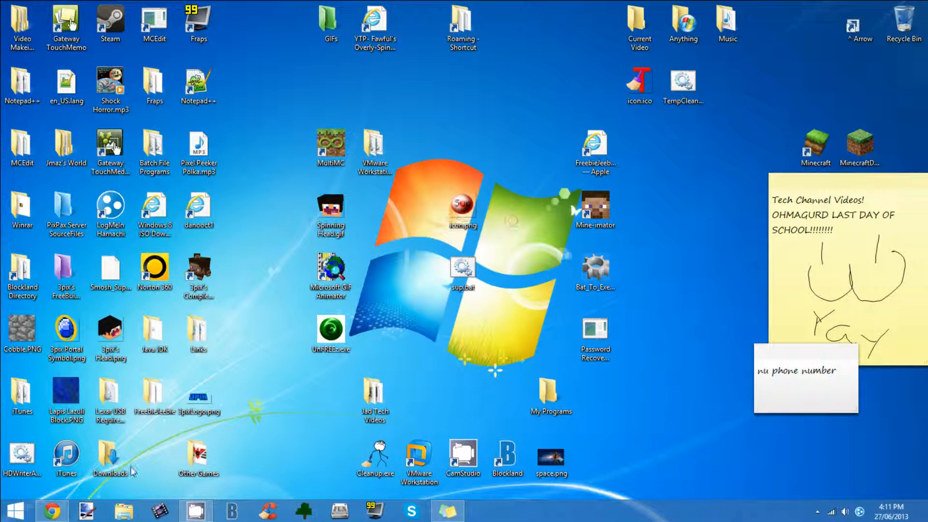
- Switch to Chrome and open convertico.com
{"action": "left_click", "coordinate": [51, 511]}
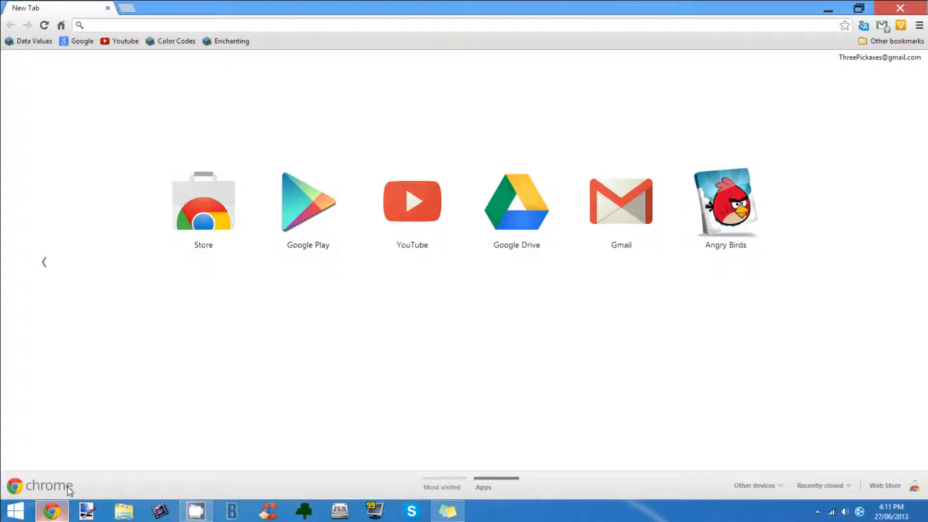
{"action": "type", "text": "conver"}
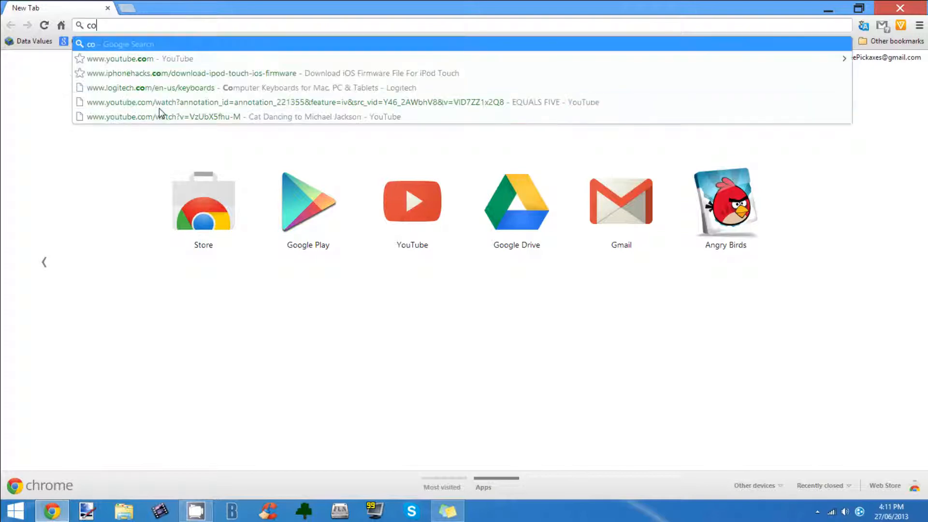
{"action": "type", "text": "ico.com"}
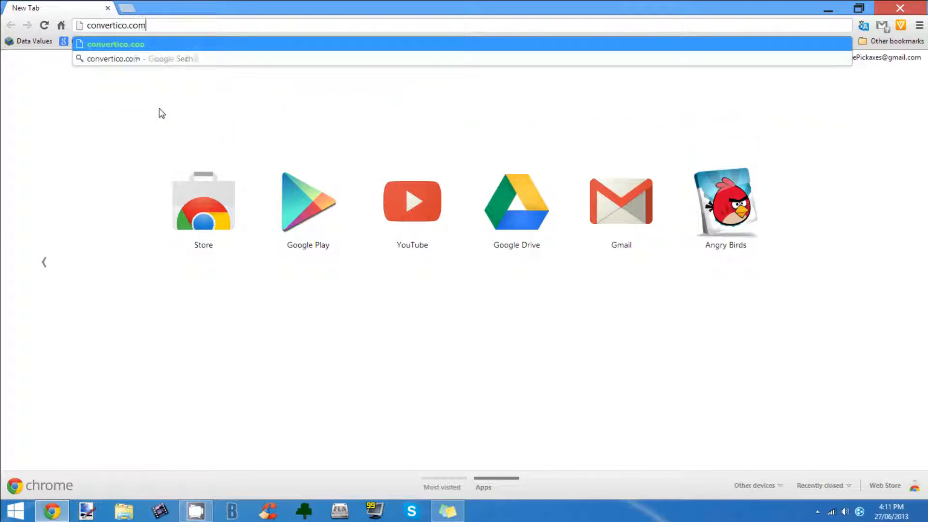
{"action": "key", "text": "Return"}
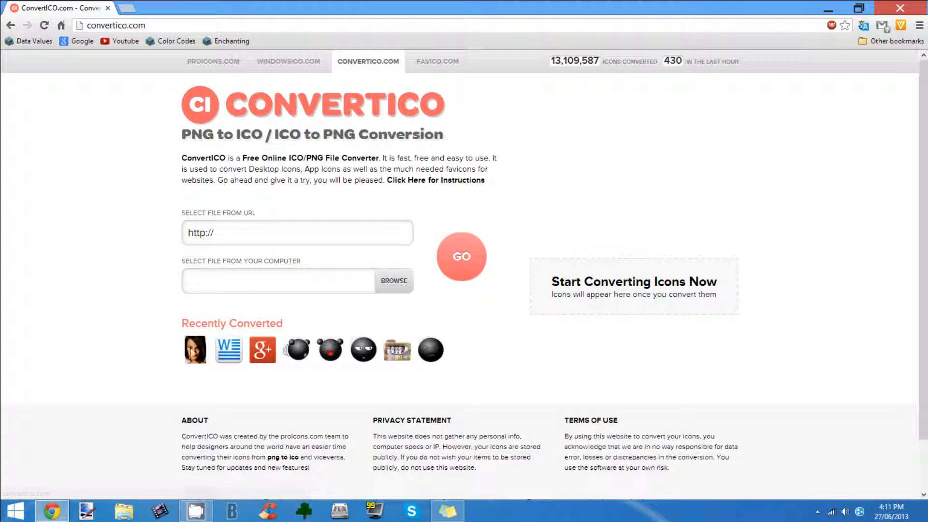
- Choose icon.png from the Desktop as the source file, convert it to ICO and download the result
{"action": "left_click_drag", "start_coordinate": [477, 374], "coordinate": [352, 369]}
{"action": "left_click", "coordinate": [483, 368]}
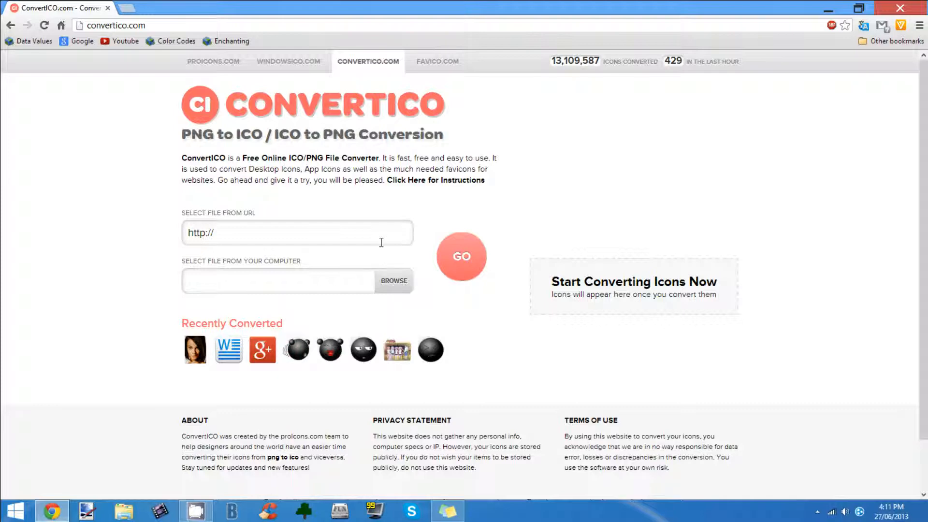
{"action": "left_click", "coordinate": [395, 282]}
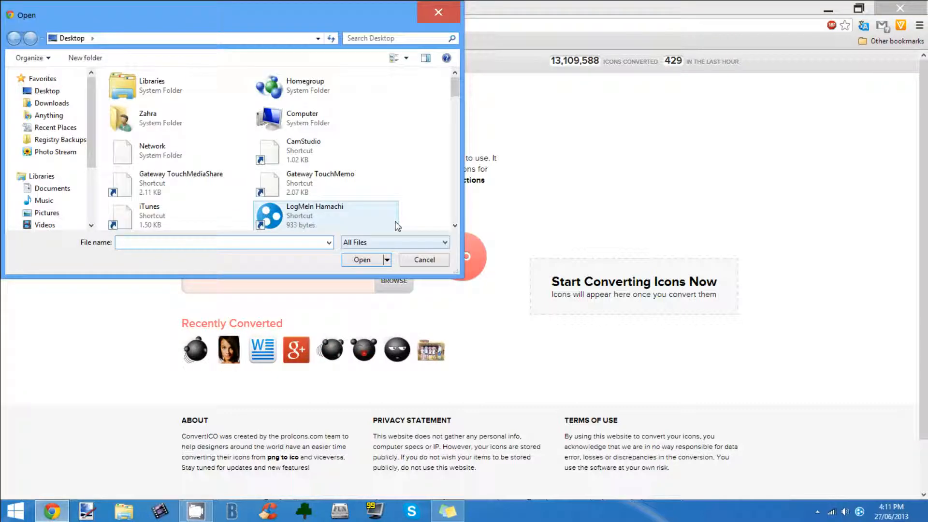
{"action": "type", "text": "icon"}
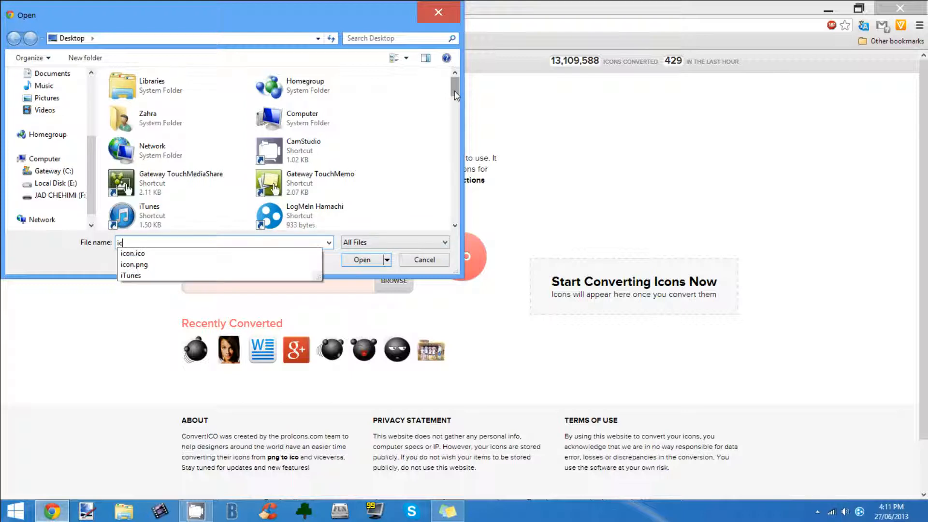
{"action": "left_click", "coordinate": [369, 264]}
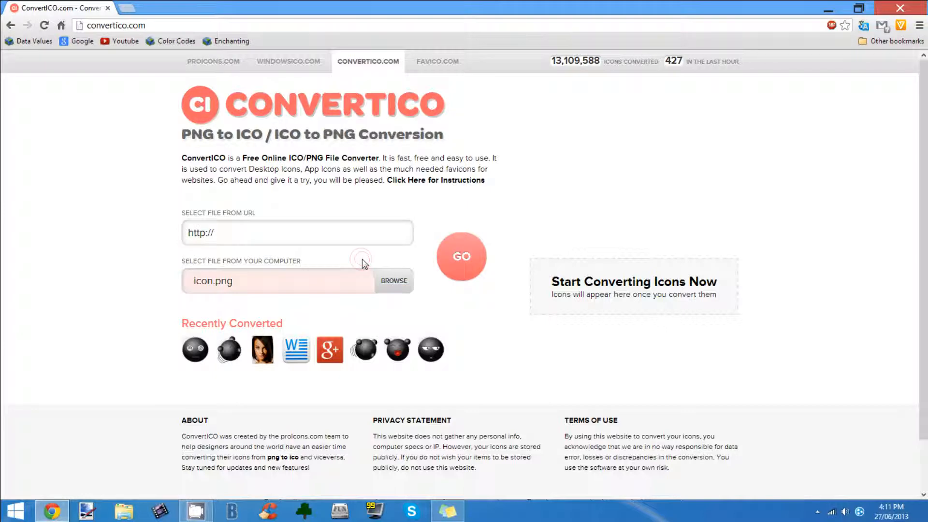
{"action": "left_click", "coordinate": [458, 262]}
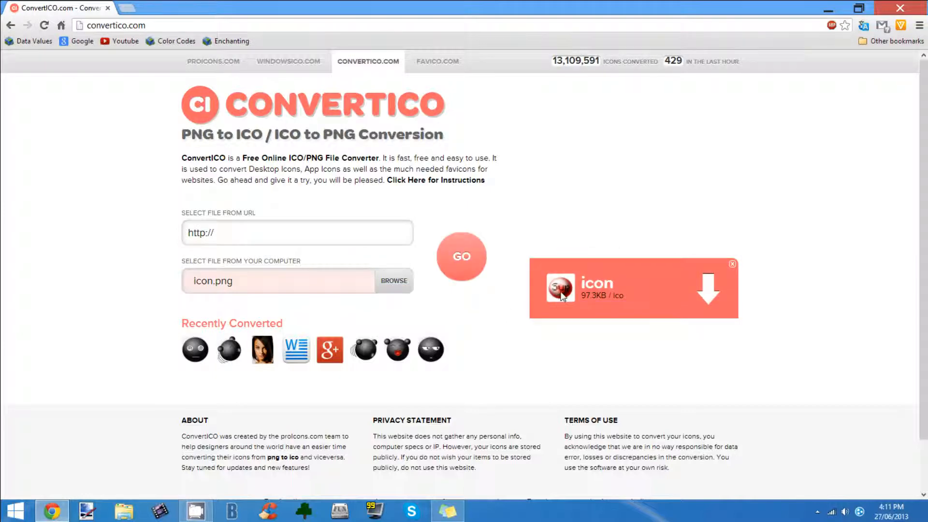
{"action": "left_click", "coordinate": [708, 289]}
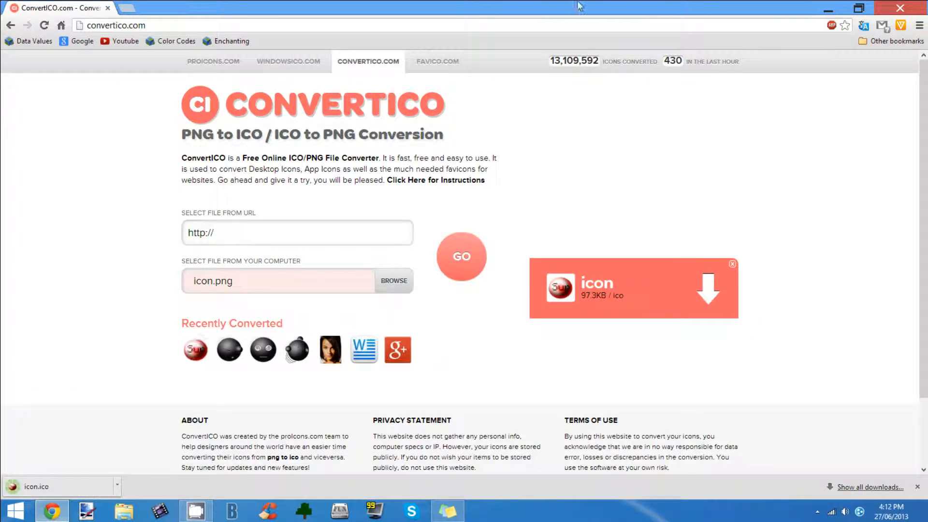
- Copy the downloaded icon.ico to the desktop, replacing the existing file, and place it beside icon.png with the browser out of the way
{"action": "left_click_drag", "start_coordinate": [578, 5], "coordinate": [1, 47]}
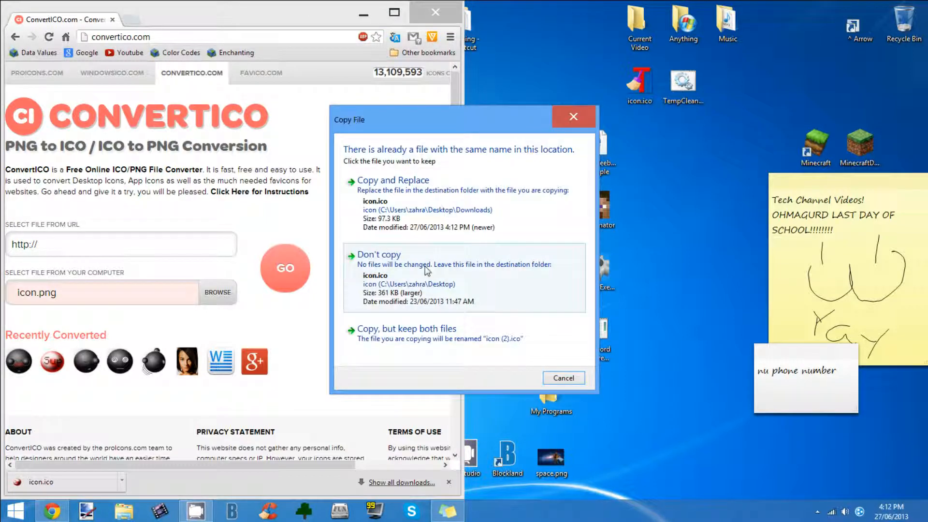
{"action": "left_click", "coordinate": [454, 229]}
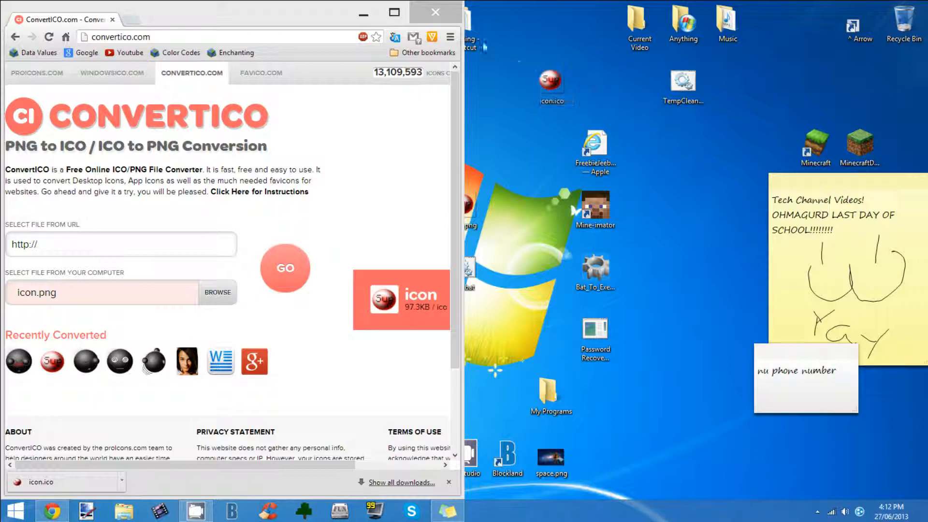
{"action": "left_click", "coordinate": [374, 19]}
{"action": "left_click", "coordinate": [491, 194]}
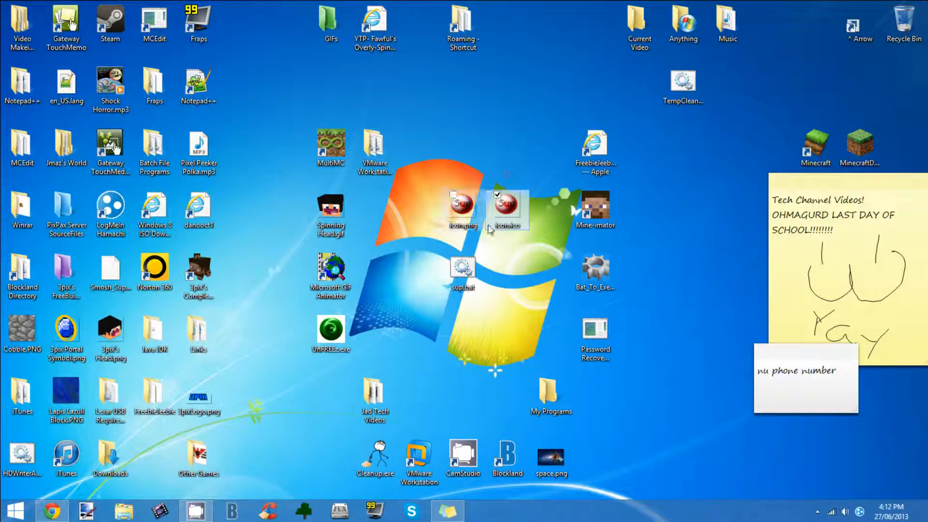
- Permanently delete icon.png from the desktop and move icon.ico into its place above sup.bat
{"action": "left_click", "coordinate": [463, 217]}
{"action": "key", "text": "shift+Delete"}
{"action": "key", "text": "Return"}
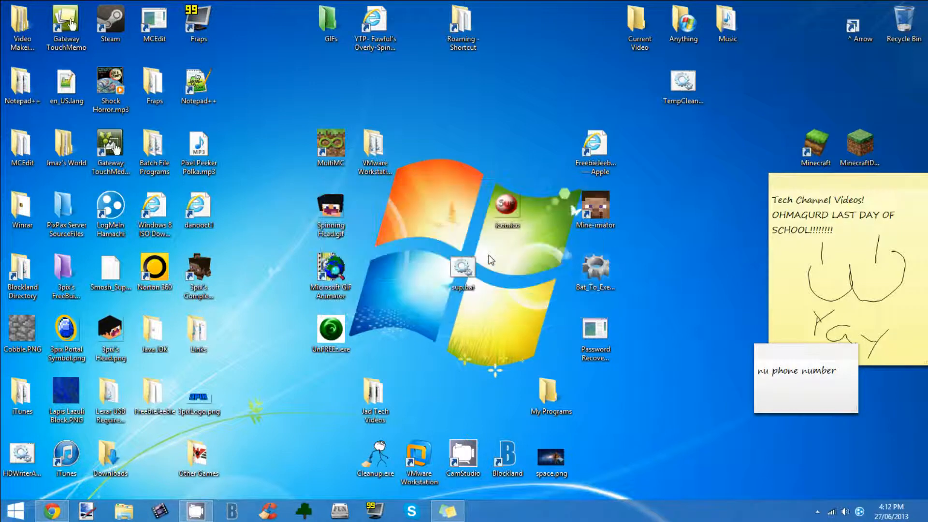
{"action": "left_click_drag", "start_coordinate": [498, 221], "coordinate": [455, 221]}
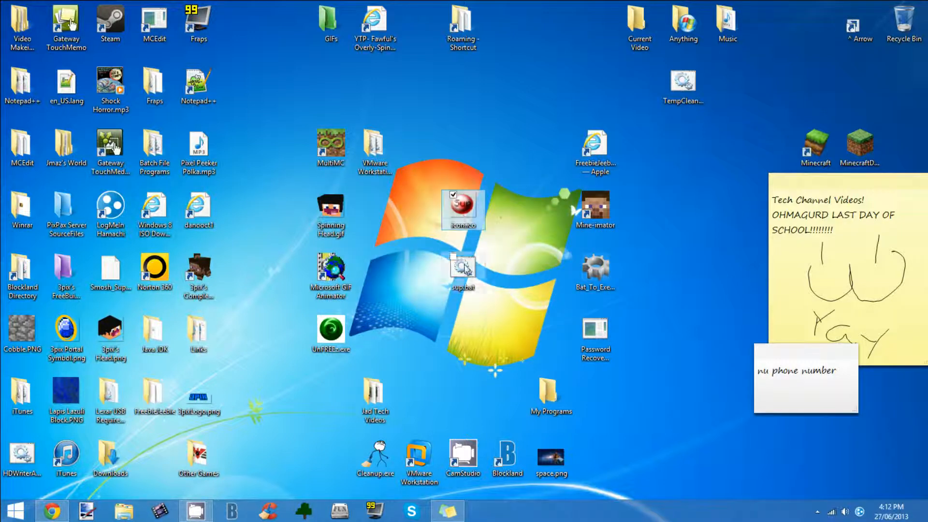
- Rename sup.bat to sup.exe and try to run it
{"action": "left_click", "coordinate": [469, 291]}
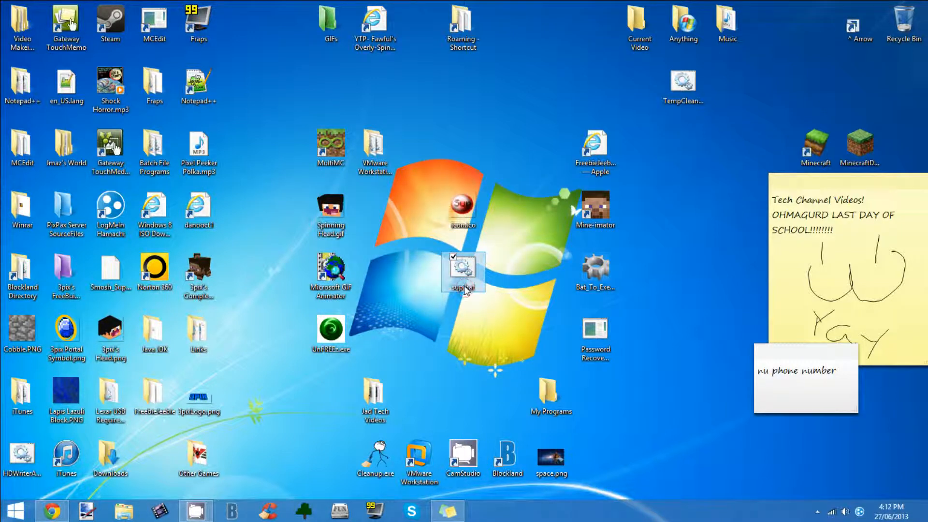
{"action": "left_click", "coordinate": [469, 290]}
{"action": "left_click_drag", "start_coordinate": [468, 288], "coordinate": [489, 289]}
{"action": "type", "text": "exe"}
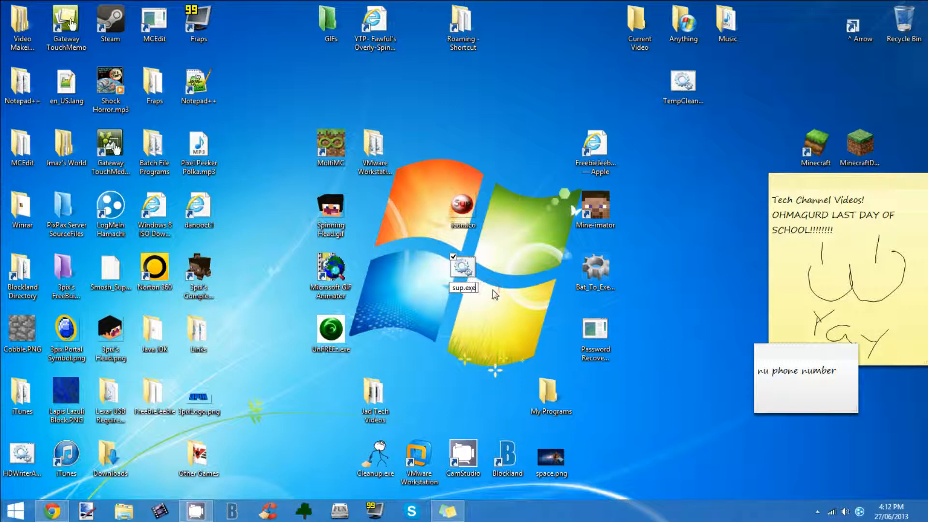
{"action": "key", "text": "Return"}
{"action": "left_click", "coordinate": [509, 251]}
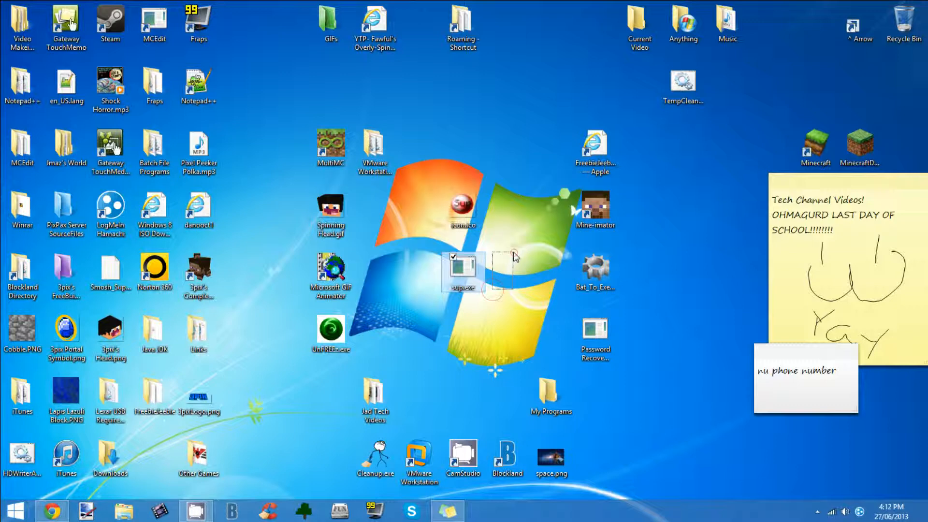
{"action": "double_click", "coordinate": [478, 276]}
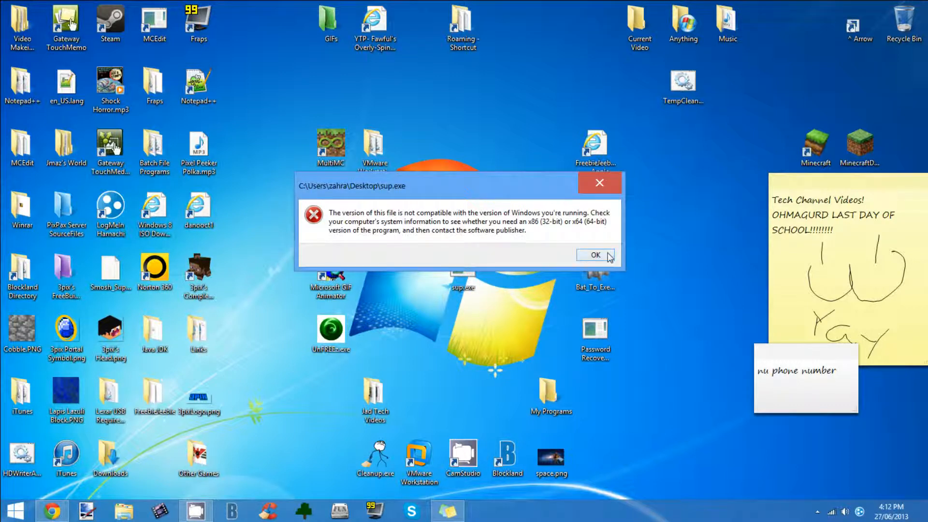
{"action": "left_click", "coordinate": [607, 256]}
- Rename sup.exe on the desktop back to sup.bat, accepting the file extension change
{"action": "left_click", "coordinate": [470, 289]}
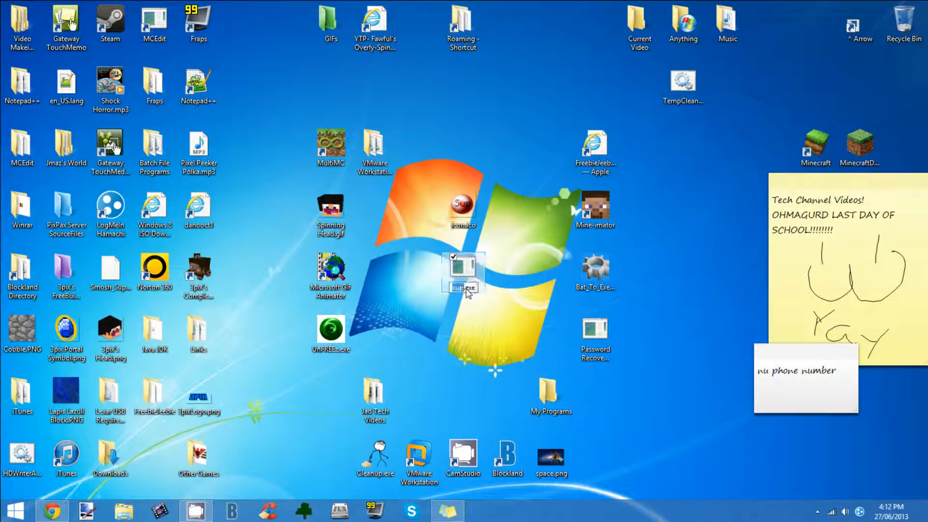
{"action": "key", "text": "End"}
{"action": "key", "text": "BackSpace"}
{"action": "key", "text": "BackSpace"}
{"action": "key", "text": "BackSpace"}
{"action": "type", "text": "bat"}
{"action": "key", "text": "Return"}
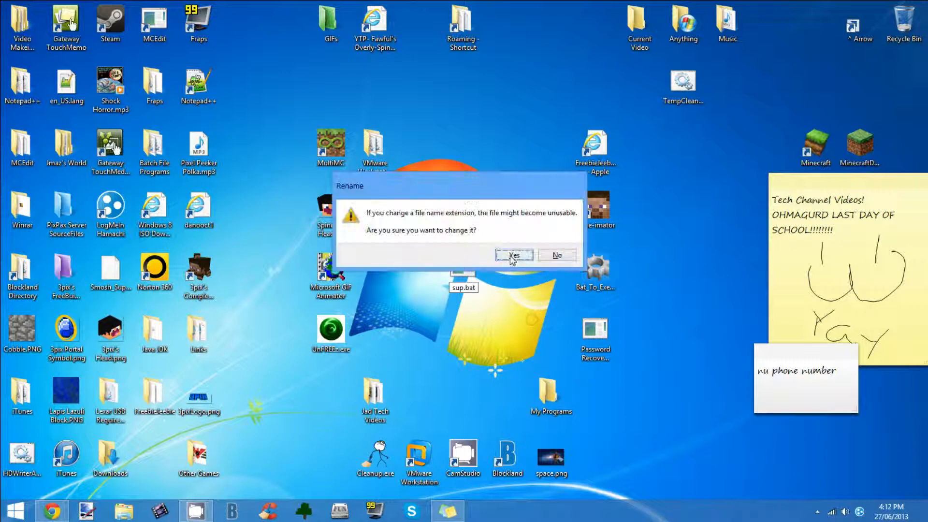
{"action": "left_click", "coordinate": [508, 254]}
- Launch Bat To Exe Converter from the desktop and move its window clear of icon.ico and sup.bat
{"action": "left_click", "coordinate": [610, 289]}
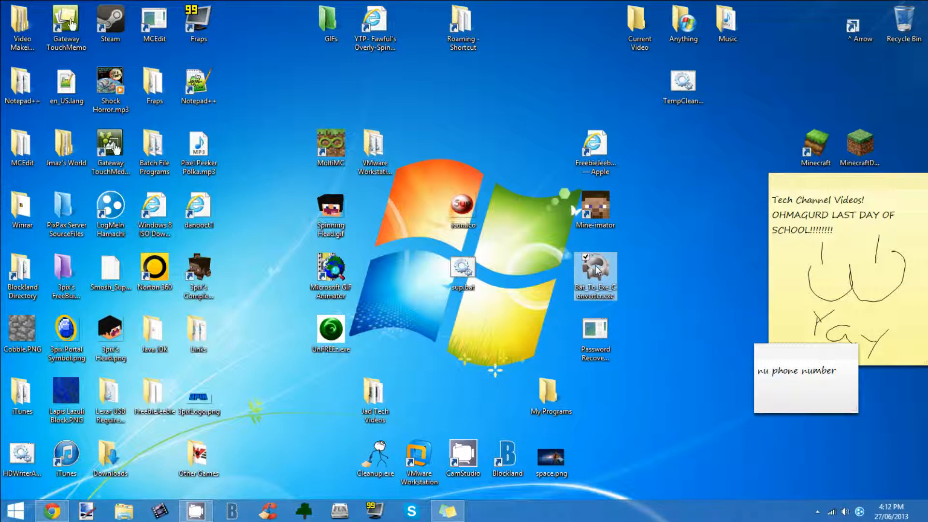
{"action": "double_click", "coordinate": [598, 271]}
{"action": "left_click_drag", "start_coordinate": [406, 113], "coordinate": [626, 104]}
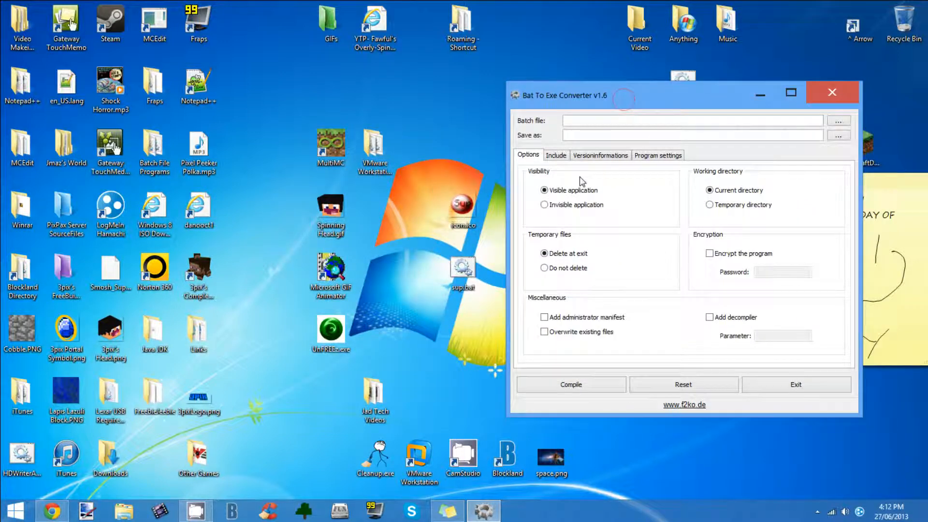
- Try the alternative working directory, temporary files and encryption options, returning each one to its default
{"action": "left_click", "coordinate": [544, 190]}
{"action": "left_click", "coordinate": [713, 206]}
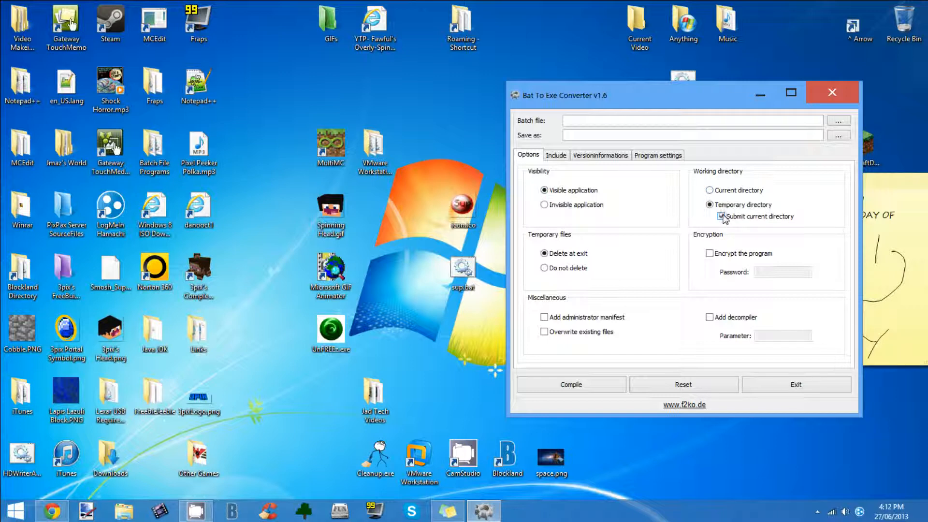
{"action": "left_click", "coordinate": [710, 191]}
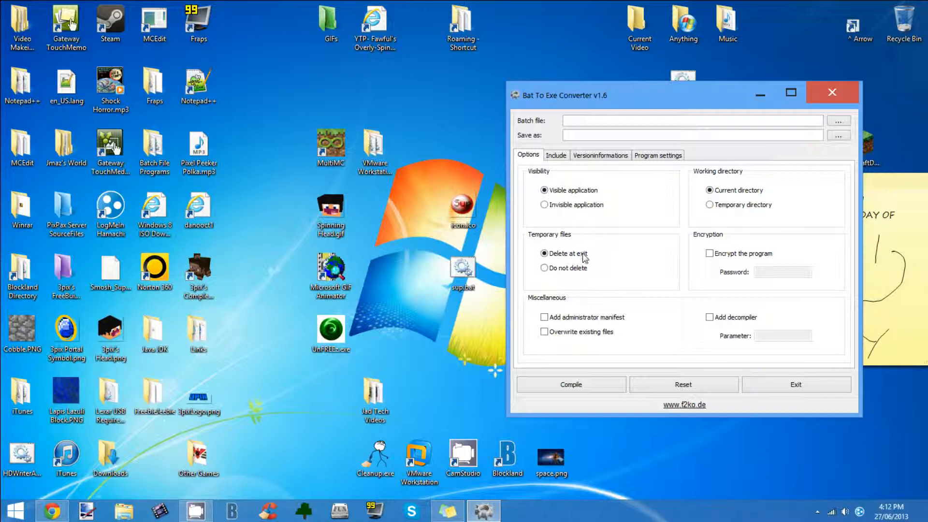
{"action": "left_click", "coordinate": [545, 269]}
{"action": "left_click", "coordinate": [545, 254]}
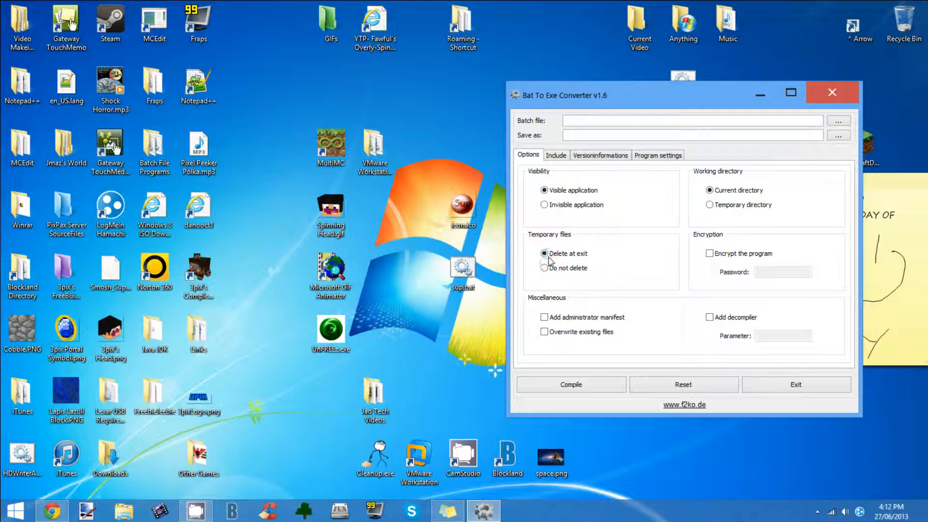
{"action": "left_click", "coordinate": [711, 255]}
{"action": "left_click", "coordinate": [714, 254]}
- Enable adding an administrator manifest, leaving overwriting of existing files and the decompiler option off
{"action": "left_click", "coordinate": [558, 321]}
{"action": "left_click", "coordinate": [560, 334]}
{"action": "left_click", "coordinate": [552, 334]}
{"action": "left_click", "coordinate": [712, 318]}
{"action": "left_click", "coordinate": [711, 318]}
- Browse the Desktop for files that could be included in the executable, without adding any
{"action": "left_click", "coordinate": [556, 156]}
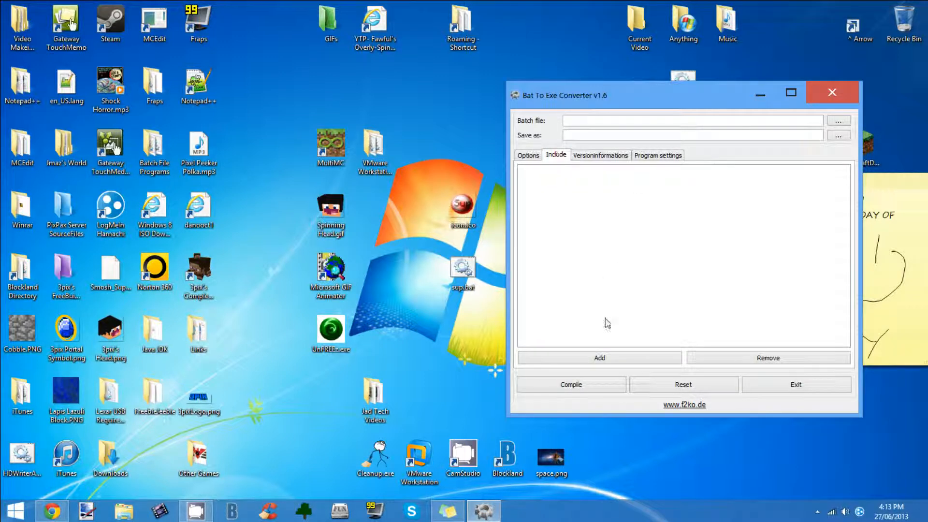
{"action": "left_click", "coordinate": [600, 357]}
{"action": "left_click_drag", "start_coordinate": [919, 196], "coordinate": [914, 341]}
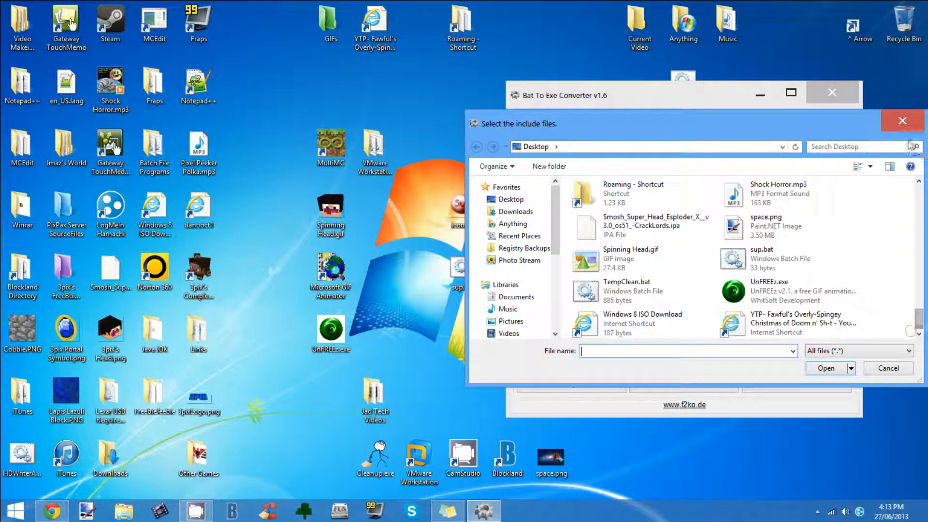
{"action": "left_click", "coordinate": [902, 121]}
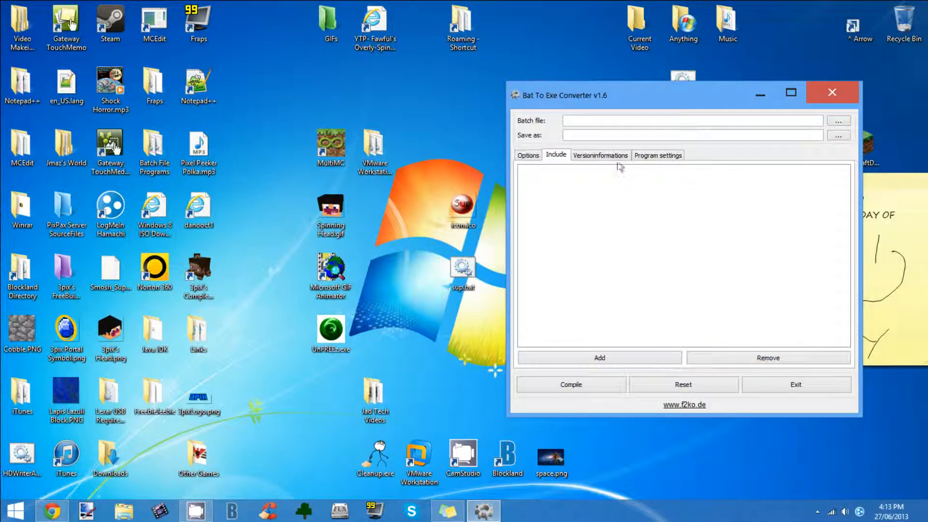
- Choose icon.ico from the Desktop as the icon file for the executable
{"action": "left_click", "coordinate": [605, 156]}
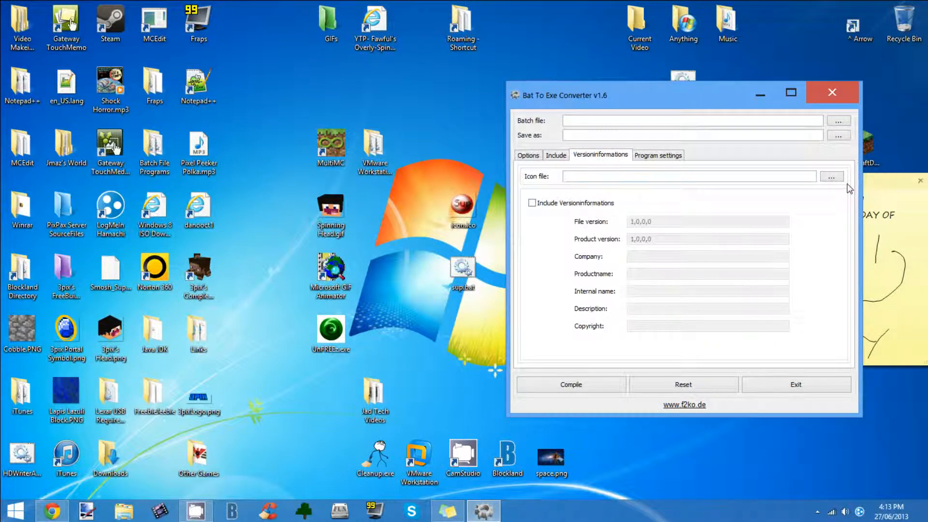
{"action": "left_click", "coordinate": [832, 177]}
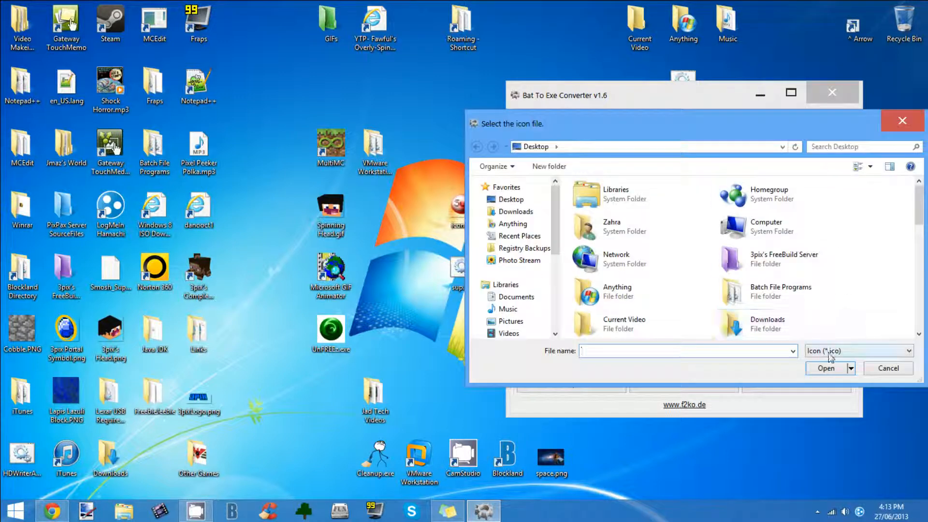
{"action": "type", "text": "icon"}
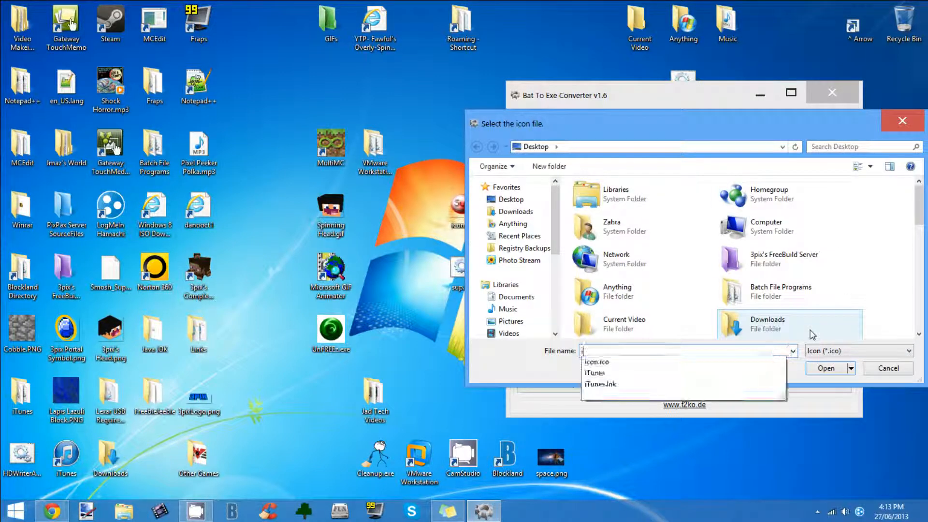
{"action": "left_click", "coordinate": [828, 369]}
{"action": "left_click_drag", "start_coordinate": [568, 176], "coordinate": [700, 179]}
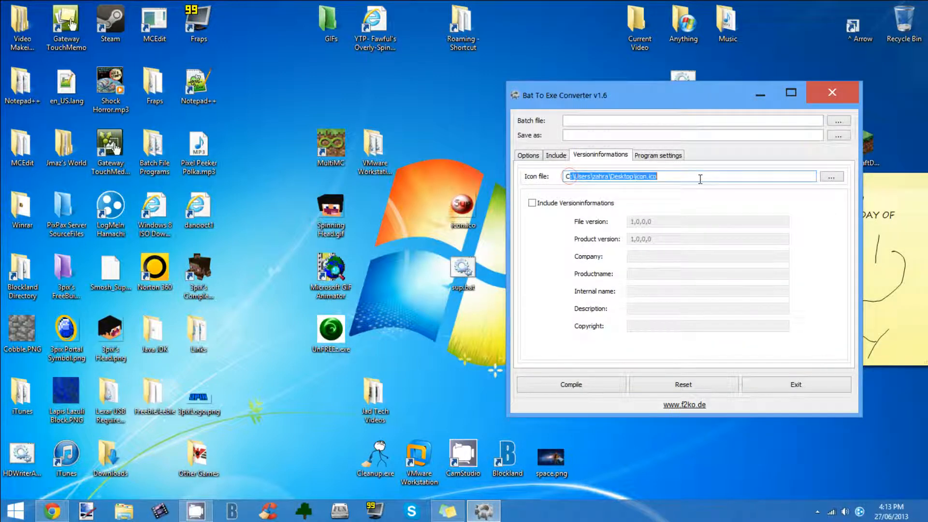
{"action": "left_click", "coordinate": [672, 176]}
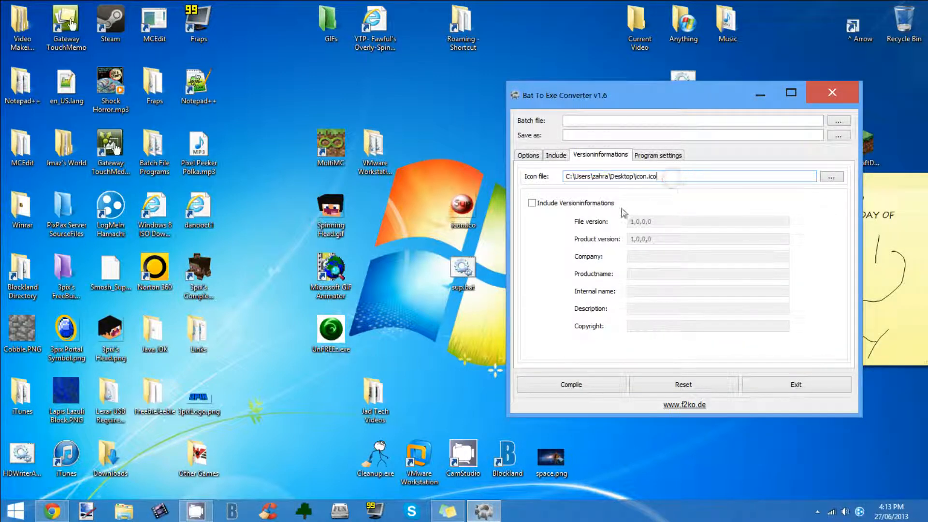
- Include version information with company "Nobody", product name "sumthin", description "type real stuff" and copyright "copyright crap"
{"action": "left_click", "coordinate": [551, 203]}
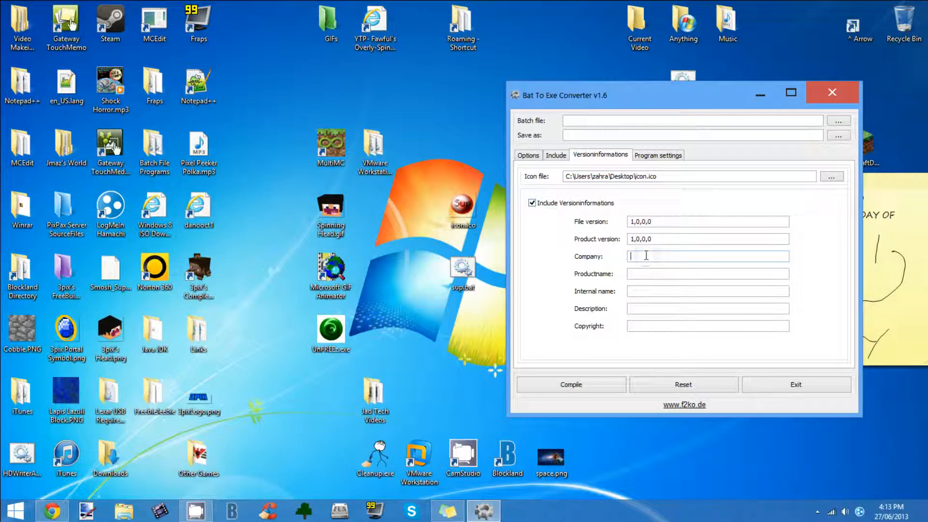
{"action": "left_click", "coordinate": [647, 256]}
{"action": "key", "text": "Tab"}
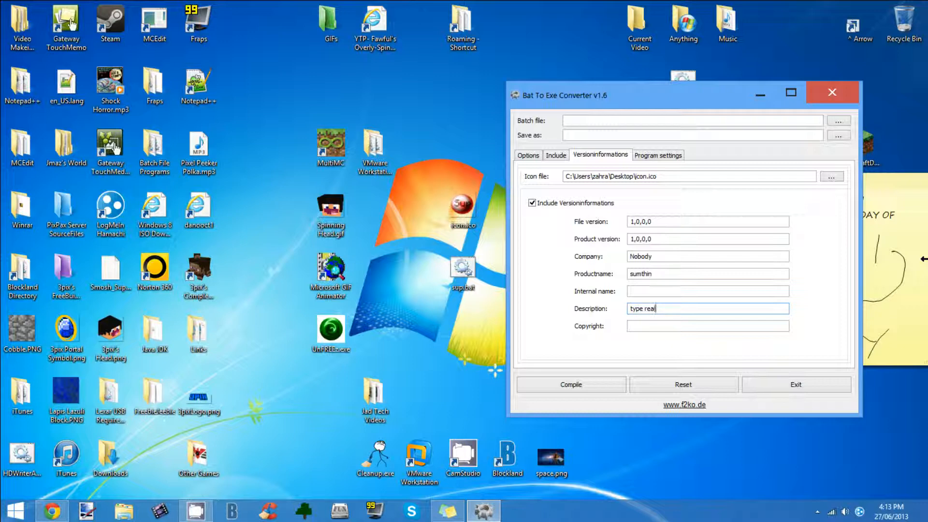
{"action": "key", "text": "Tab"}
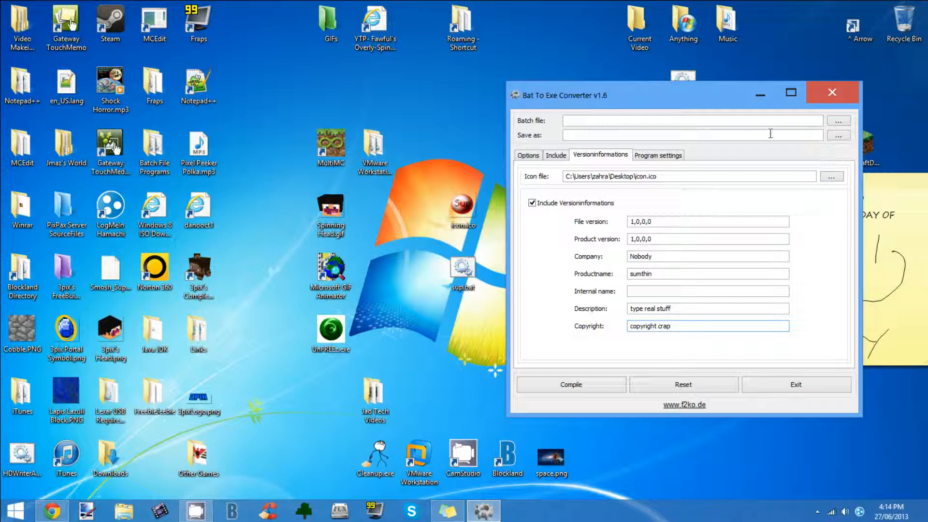
- Choose sup.bat from the Desktop as the batch file to convert
{"action": "left_click", "coordinate": [835, 121]}
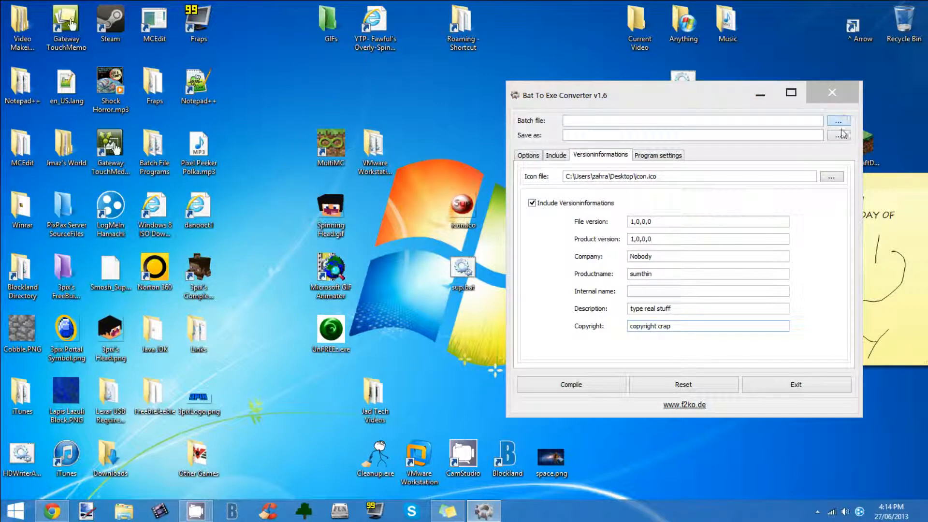
{"action": "type", "text": "sup"}
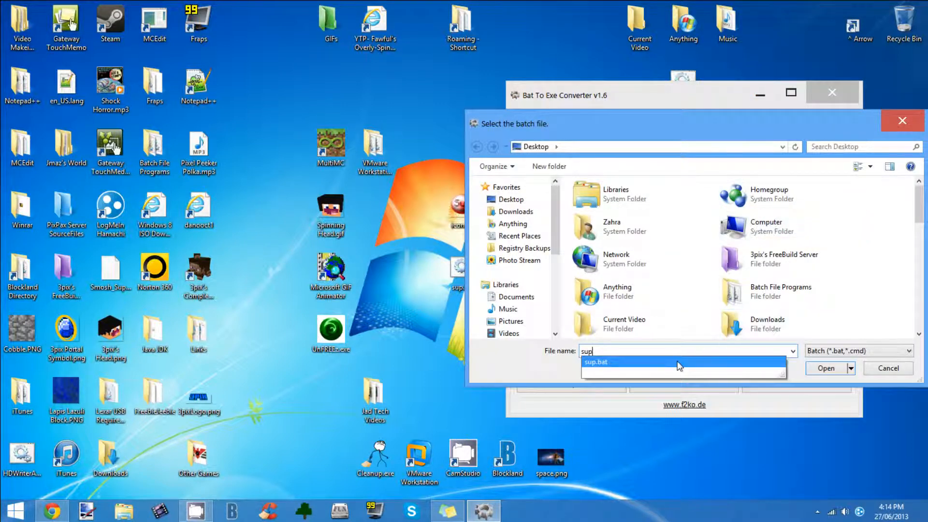
{"action": "left_click", "coordinate": [671, 362]}
{"action": "left_click", "coordinate": [825, 368]}
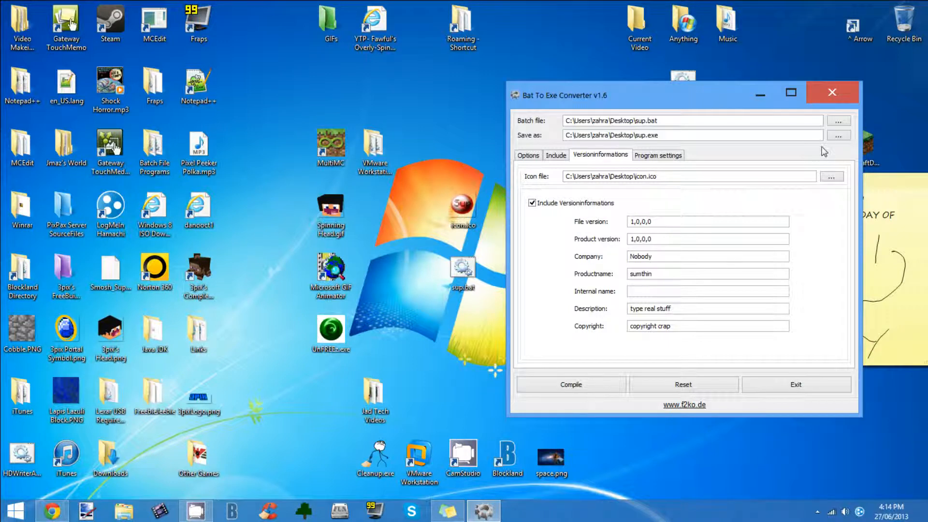
{"action": "left_click", "coordinate": [839, 135]}
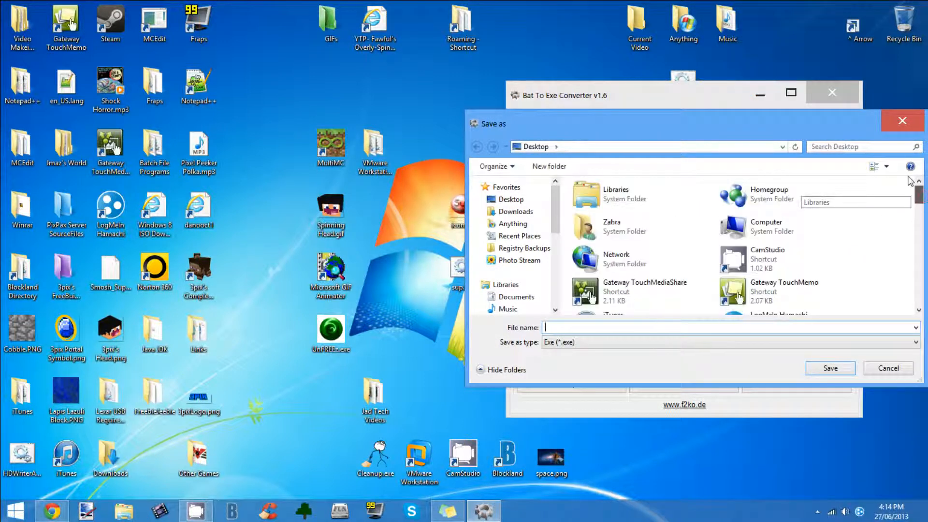
{"action": "left_click", "coordinate": [565, 343]}
{"action": "left_click", "coordinate": [564, 352]}
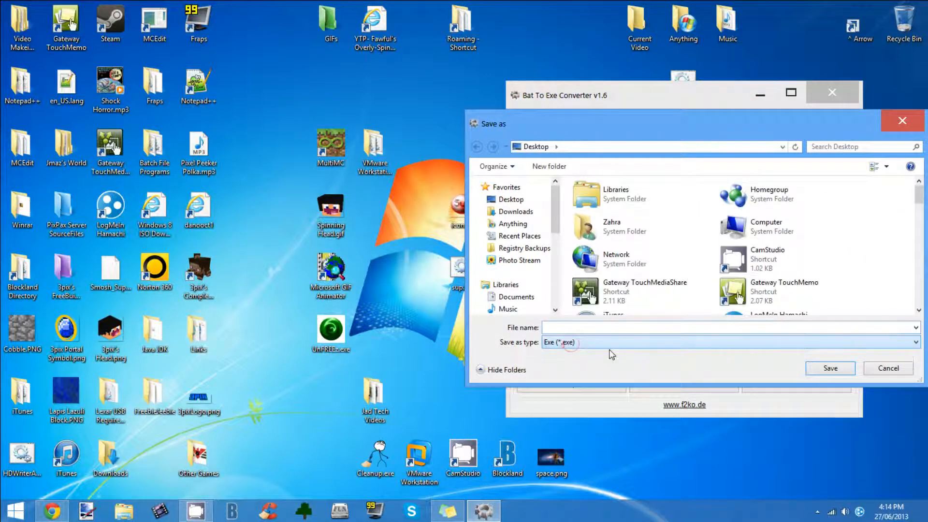
{"action": "left_click", "coordinate": [826, 369]}
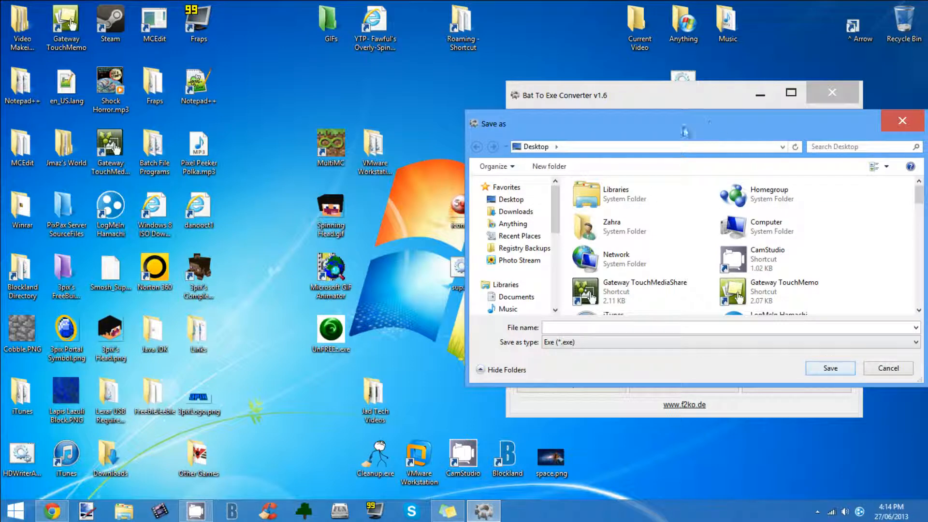
{"action": "left_click", "coordinate": [916, 129]}
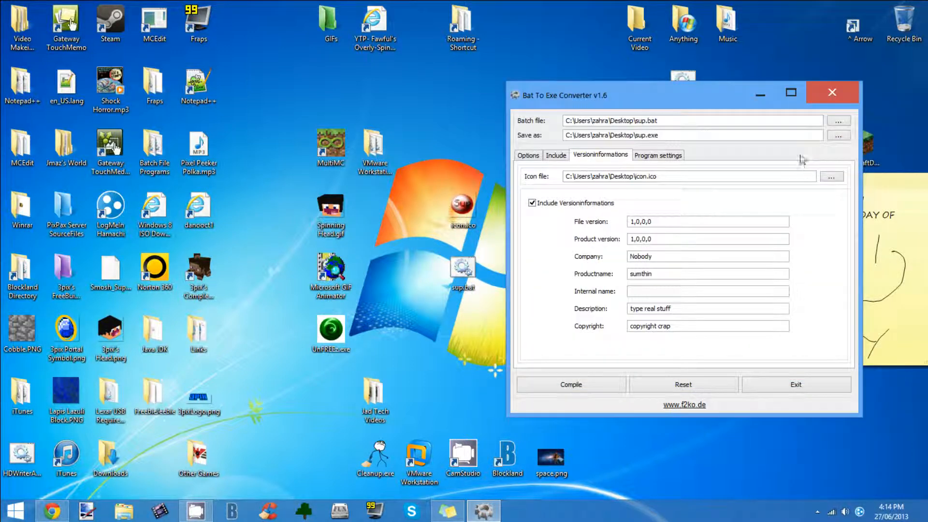
- Set the output file to Sup32.exe on the Desktop and compile the executable
{"action": "left_click", "coordinate": [838, 137]}
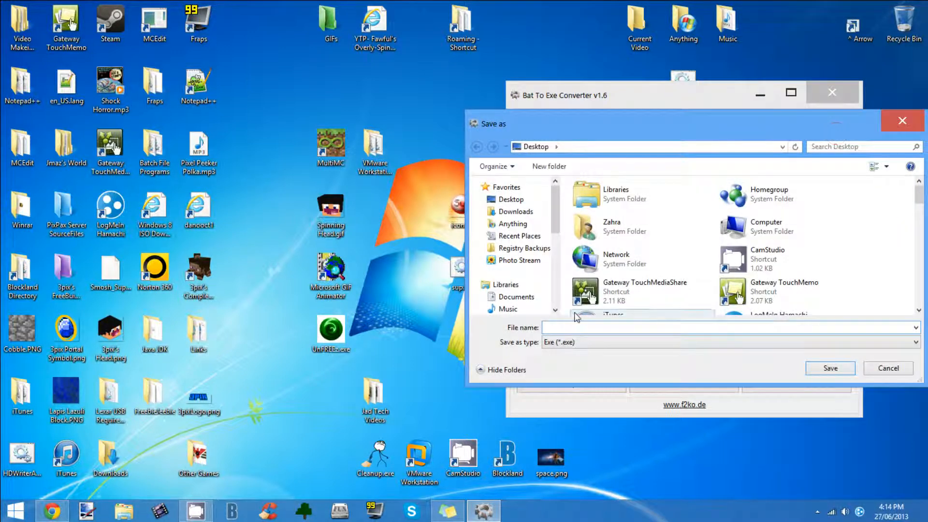
{"action": "type", "text": "Sup321"}
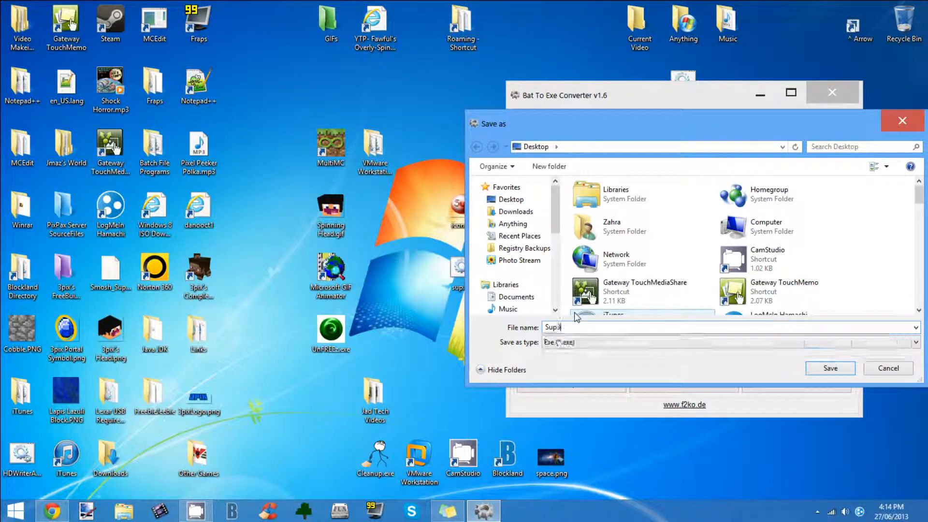
{"action": "left_click", "coordinate": [831, 368]}
{"action": "left_click_drag", "start_coordinate": [639, 136], "coordinate": [655, 136]}
{"action": "left_click", "coordinate": [529, 155]}
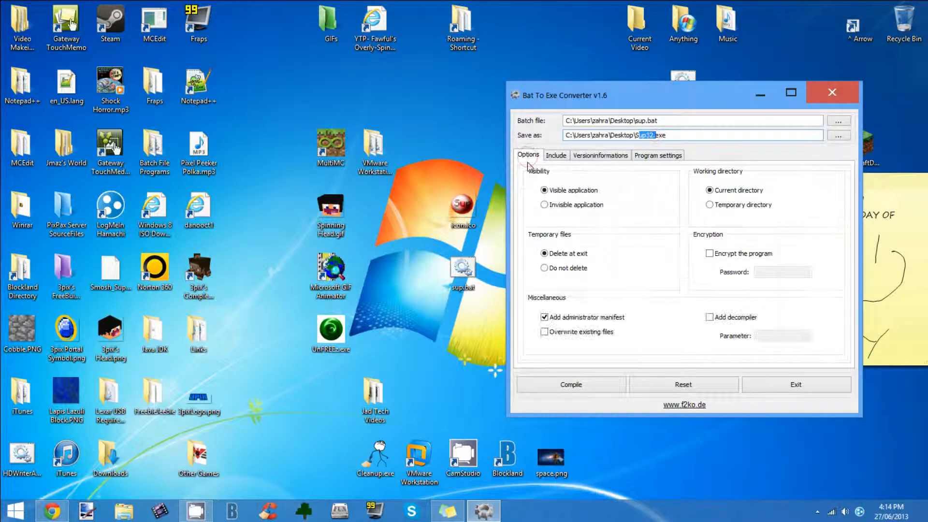
{"action": "left_click", "coordinate": [573, 387]}
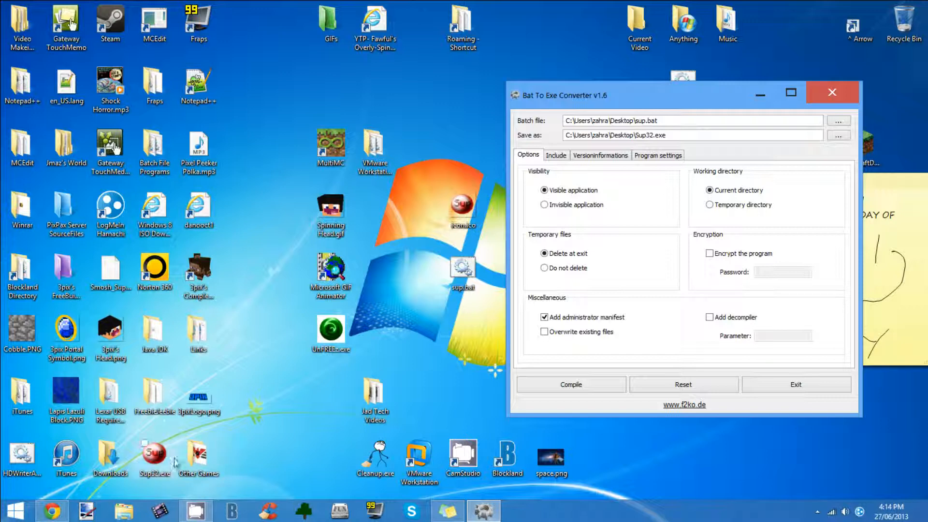
- Place Sup32.exe directly below sup.bat on the desktop and close the converter
{"action": "left_click_drag", "start_coordinate": [151, 462], "coordinate": [481, 350]}
{"action": "left_click", "coordinate": [832, 92]}
- Examine the file properties of Sup32.exe, checking its description, file version, product name, product version and copyright details
{"action": "right_click", "coordinate": [467, 333]}
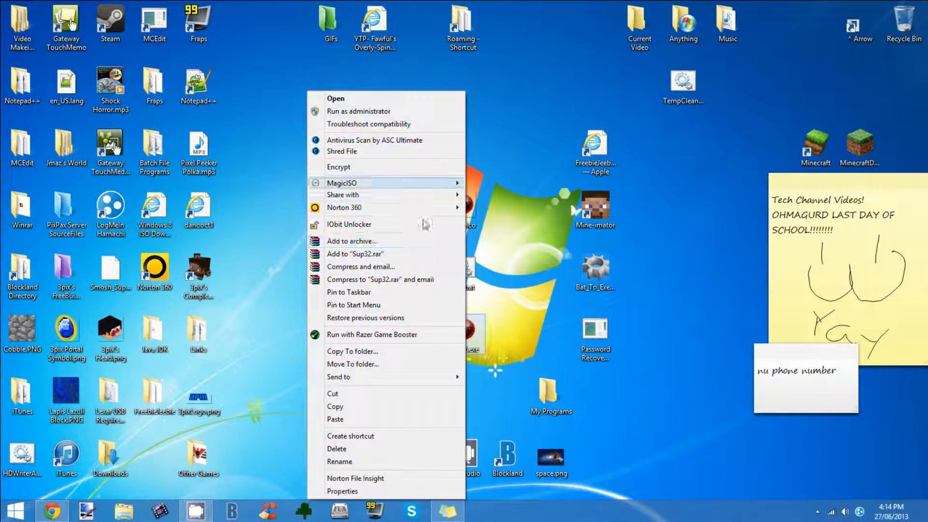
{"action": "left_click", "coordinate": [518, 328]}
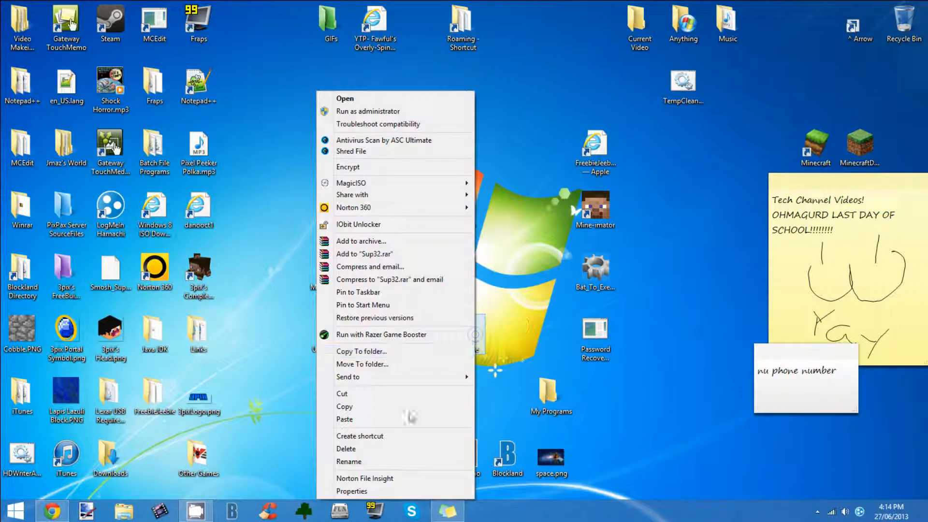
{"action": "left_click", "coordinate": [347, 491]}
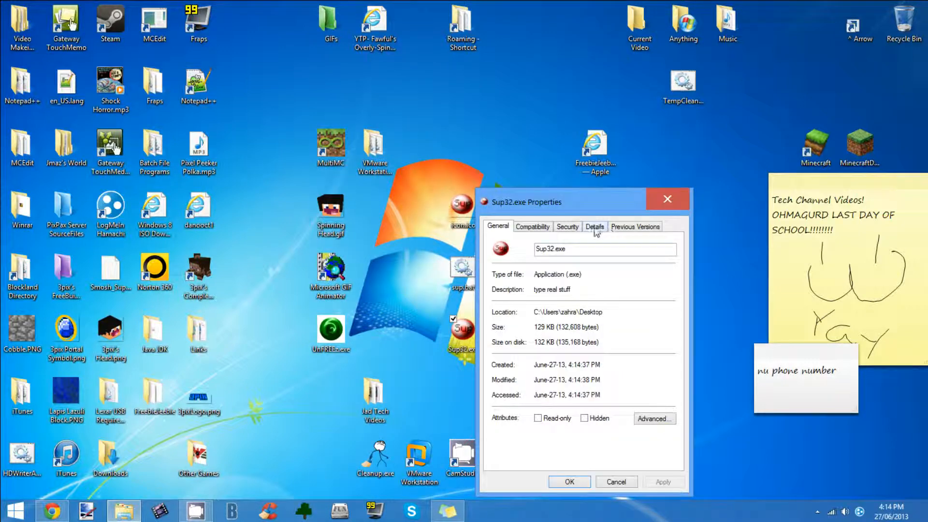
{"action": "left_click", "coordinate": [596, 227]}
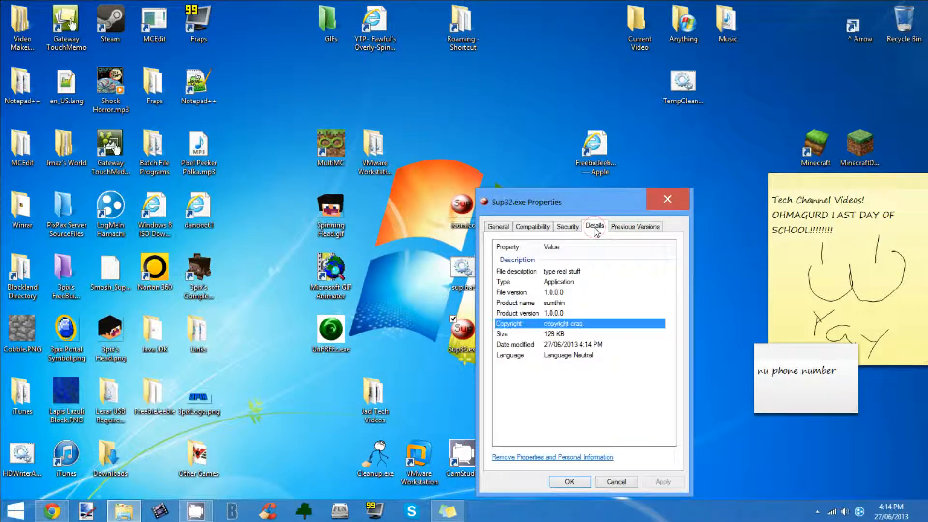
{"action": "left_click", "coordinate": [548, 334]}
{"action": "left_click", "coordinate": [551, 325]}
{"action": "left_click", "coordinate": [554, 315]}
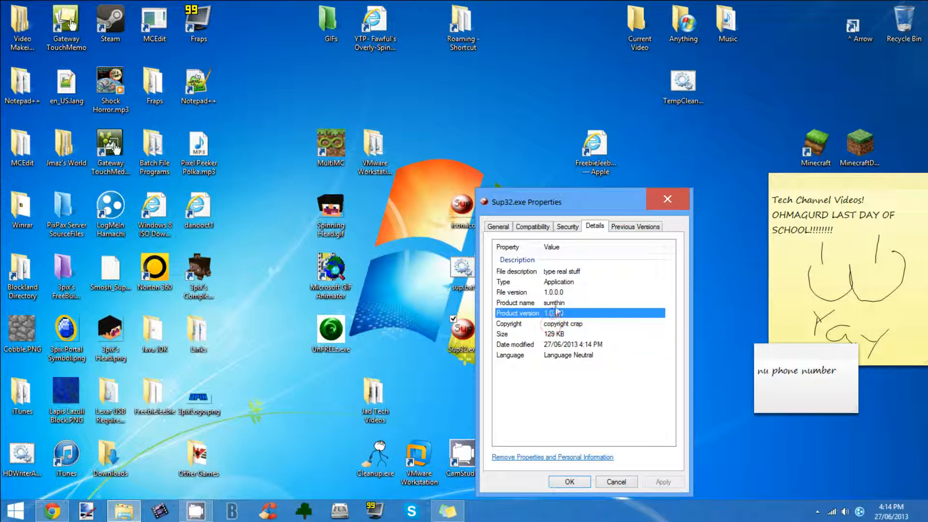
{"action": "left_click", "coordinate": [556, 303]}
{"action": "left_click", "coordinate": [557, 293]}
{"action": "left_click", "coordinate": [566, 271]}
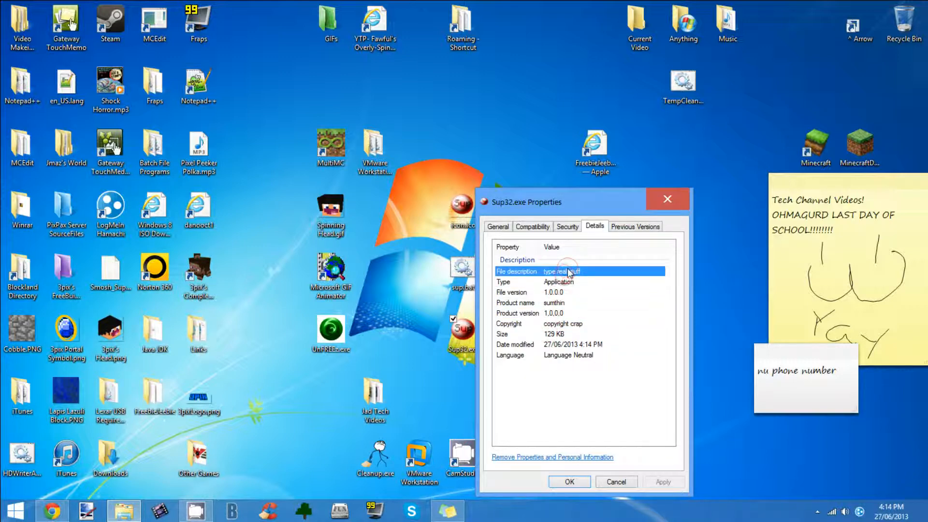
{"action": "left_click", "coordinate": [499, 227]}
{"action": "left_click", "coordinate": [570, 482]}
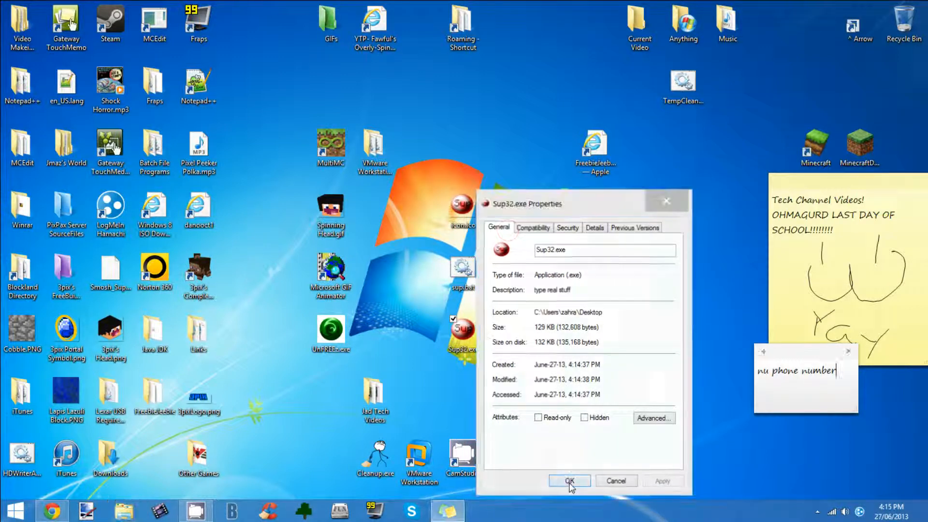
- Run Sup32.exe and sup.bat and arrange their console windows side by side
{"action": "double_click", "coordinate": [471, 343]}
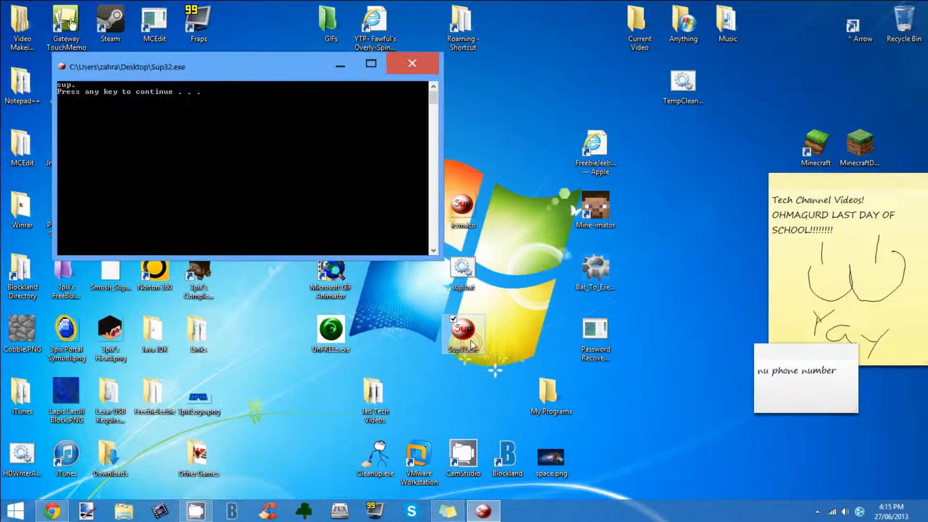
{"action": "left_click_drag", "start_coordinate": [264, 81], "coordinate": [543, 61]}
{"action": "left_click", "coordinate": [255, 116]}
{"action": "left_click", "coordinate": [578, 106]}
{"action": "left_click", "coordinate": [364, 138]}
{"action": "left_click", "coordinate": [480, 85]}
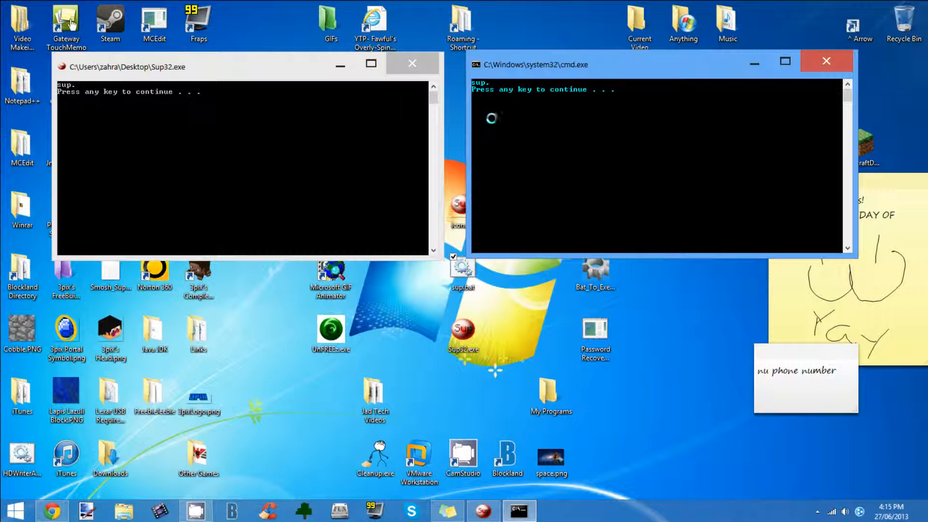
{"action": "left_click", "coordinate": [341, 122]}
{"action": "left_click_drag", "start_coordinate": [185, 74], "coordinate": [207, 72]}
- Compare the output of the two console windows and end both programs
{"action": "left_click", "coordinate": [547, 125]}
{"action": "left_click", "coordinate": [361, 151]}
{"action": "left_click", "coordinate": [627, 160]}
{"action": "left_click", "coordinate": [302, 147]}
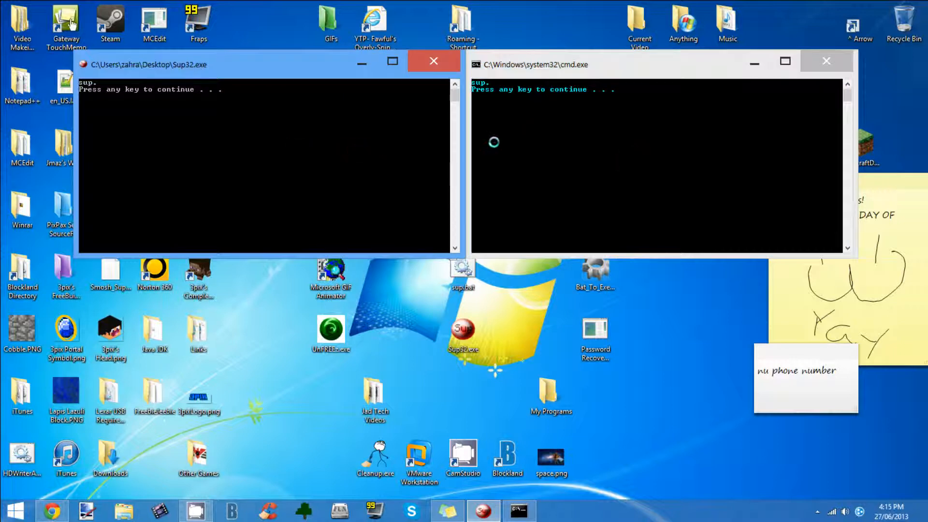
{"action": "left_click", "coordinate": [547, 144]}
{"action": "key", "text": "Return"}
{"action": "key", "text": "Return"}
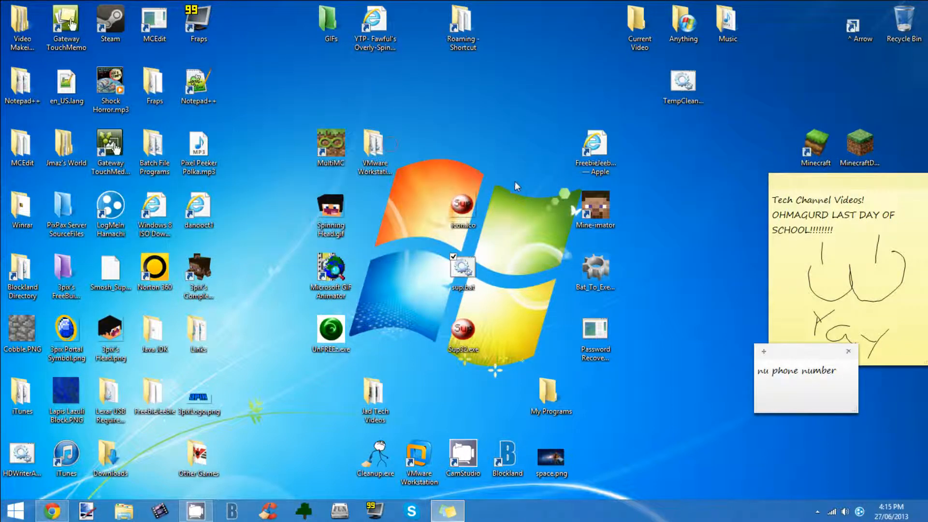